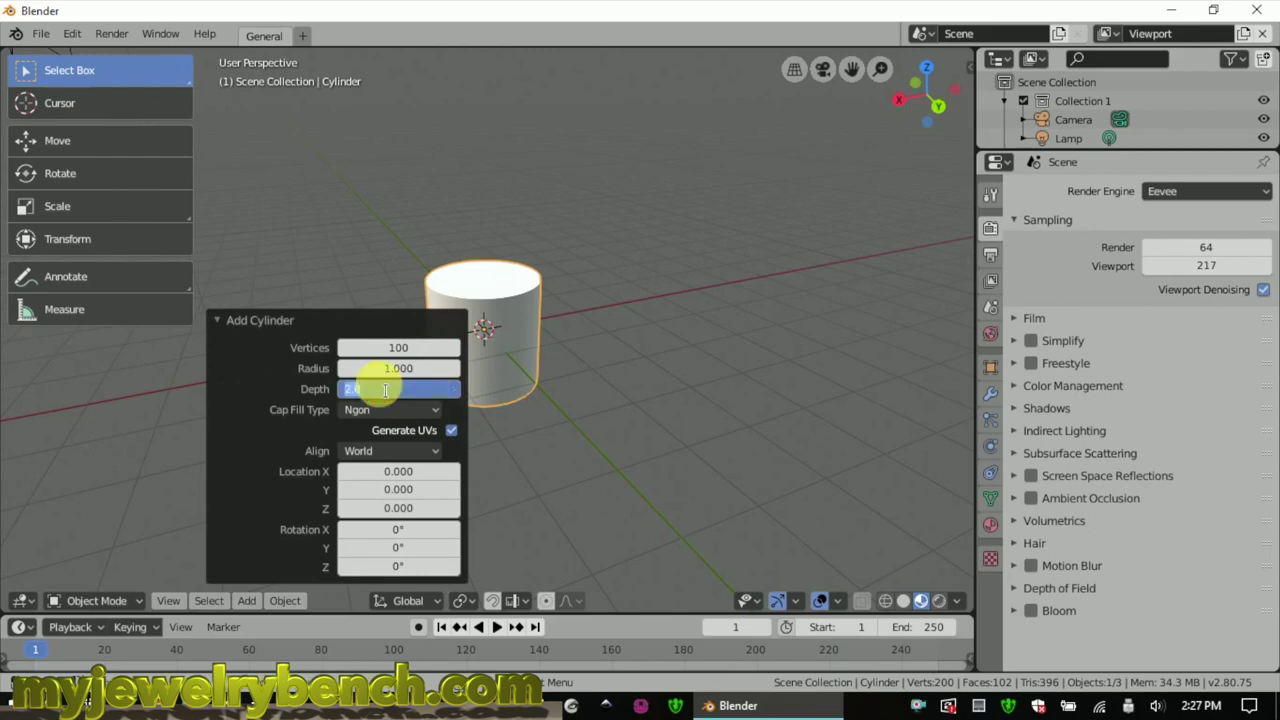
Set the new cylinder's depth to 4 and its radius to 17.7
text(4)
key(Return)
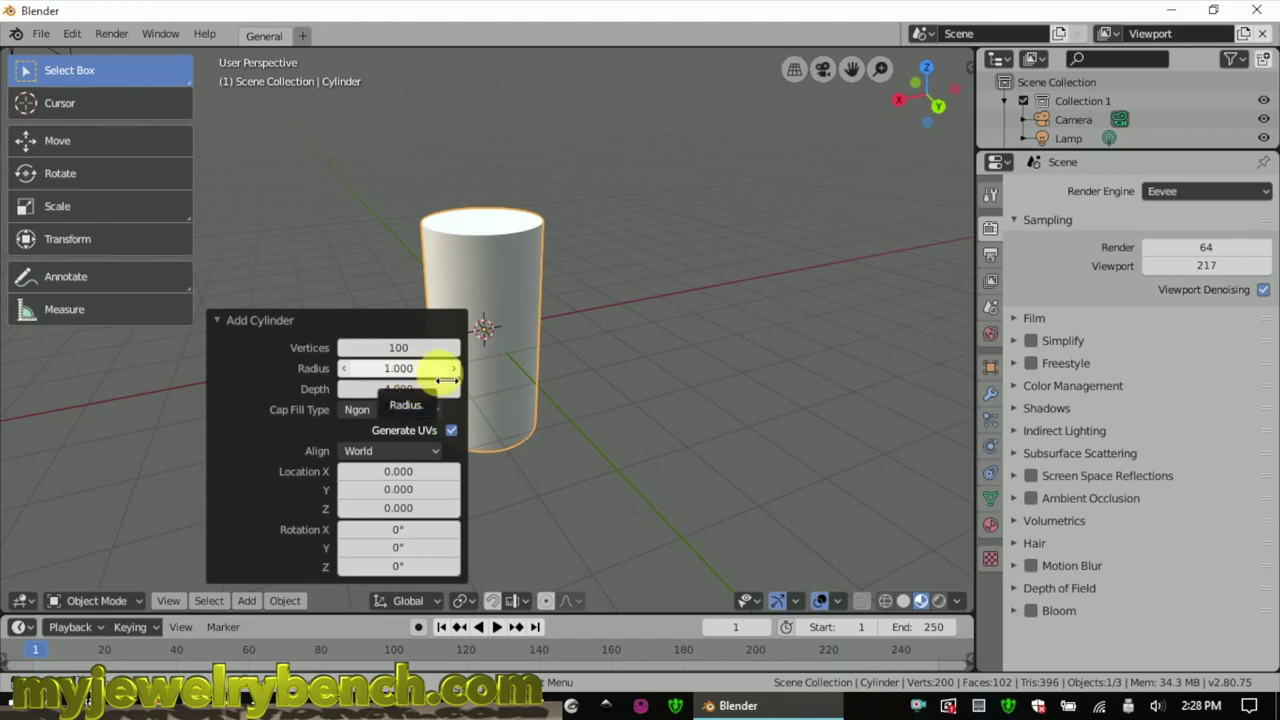
click(423, 372)
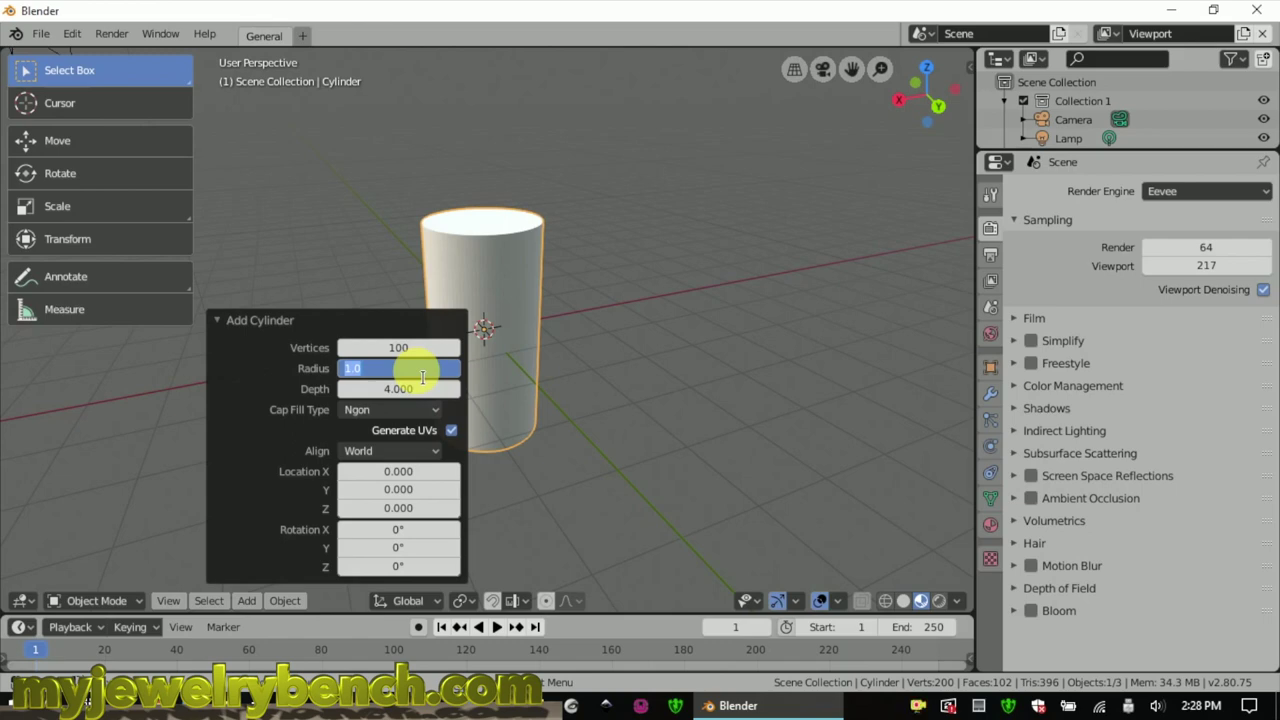
text(16)
key(Return)
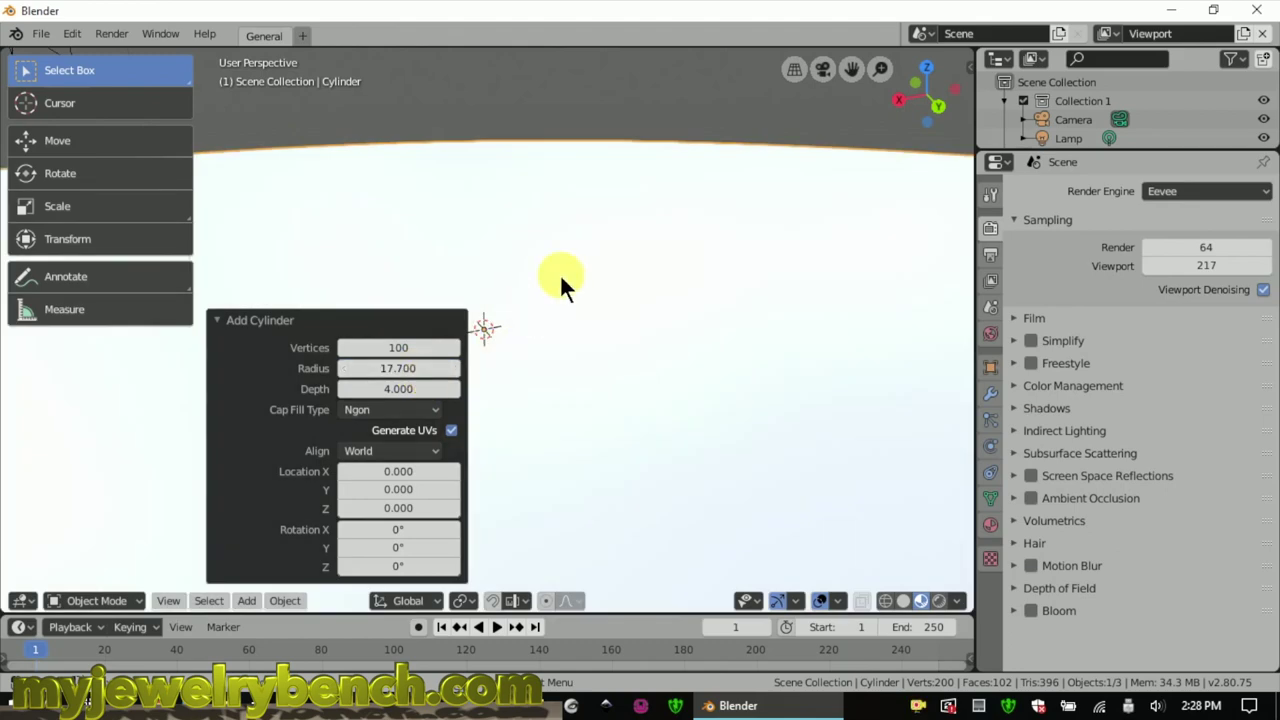
scroll(559, 274, down, 5)
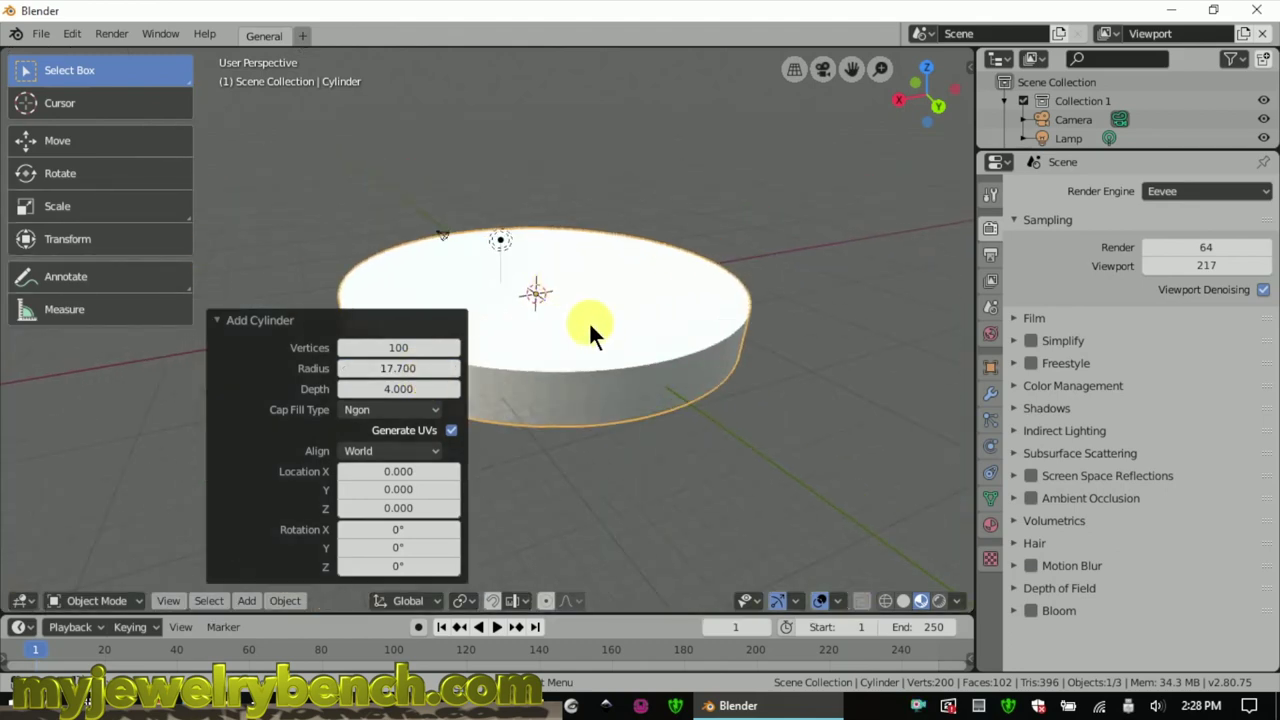
scroll(589, 321, down, 1)
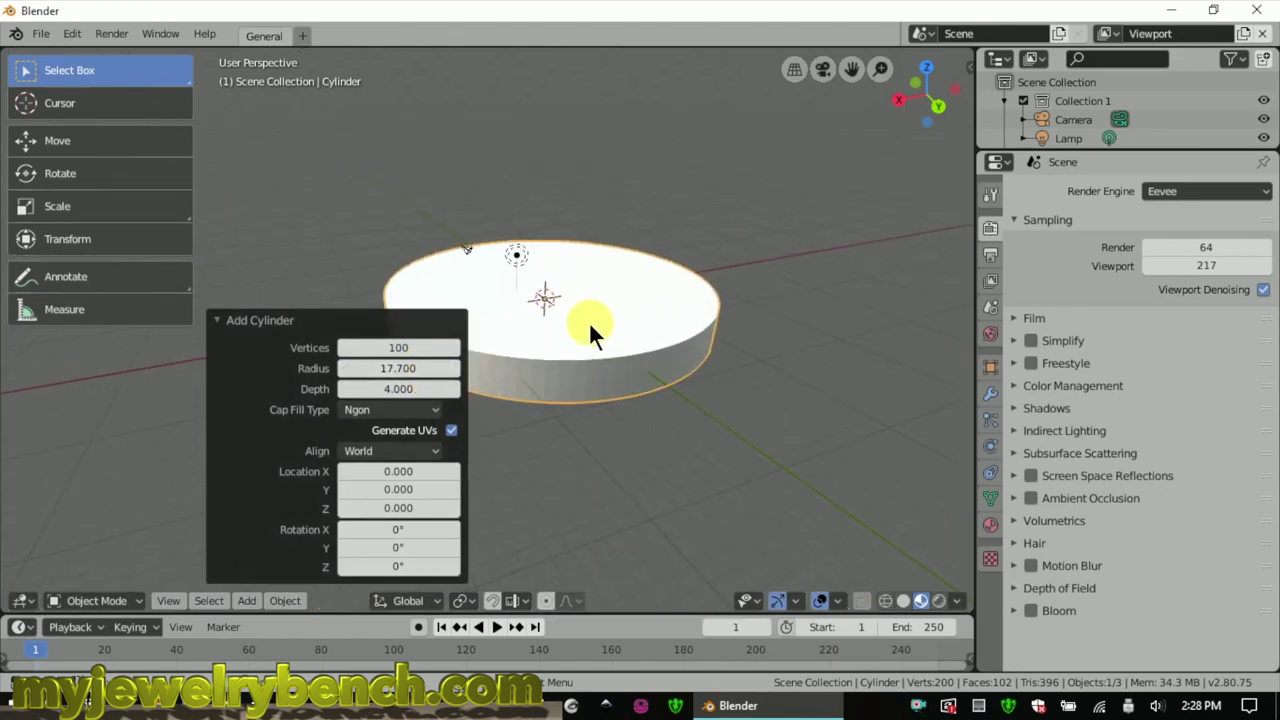
Duplicate the cylinder and leave the copy in place at the same position
click(553, 422)
mouse_move(551, 378)
middle_down()
mouse_move(563, 349)
mouse_move(586, 352)
mouse_move(577, 327)
mouse_move(608, 378)
mouse_move(620, 366)
middle_up()
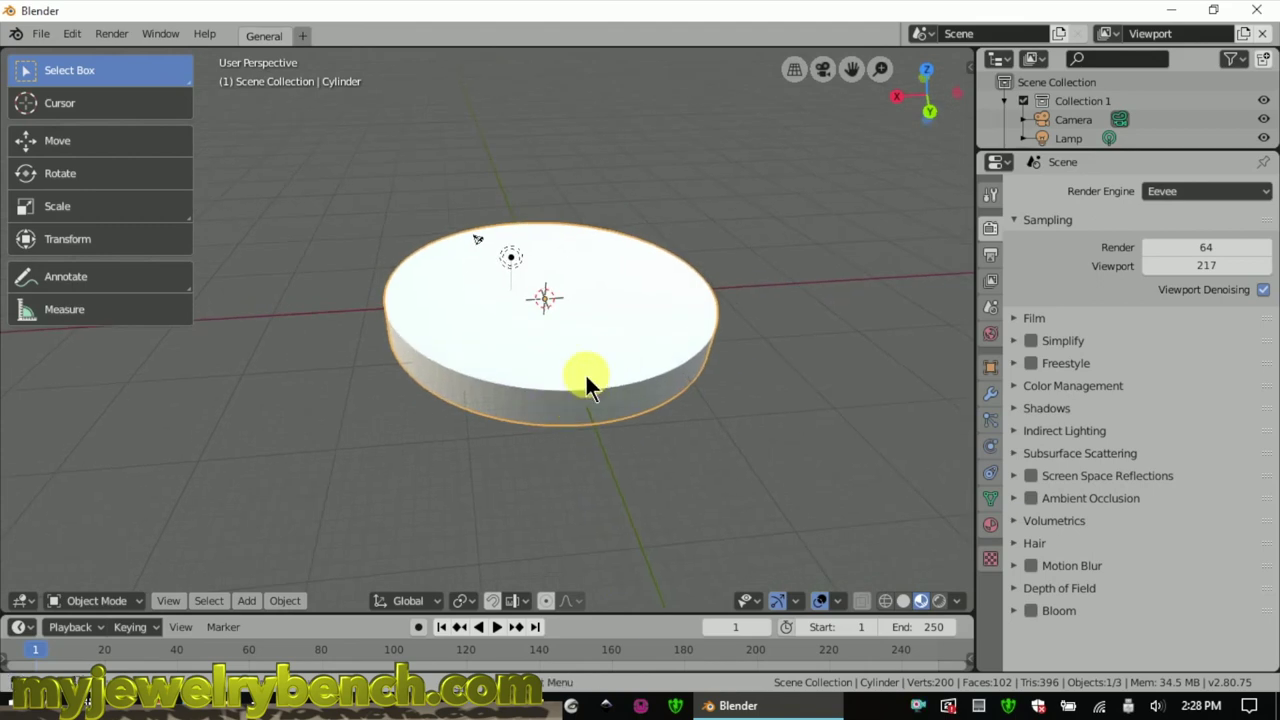
key(shift+d)
click(593, 381)
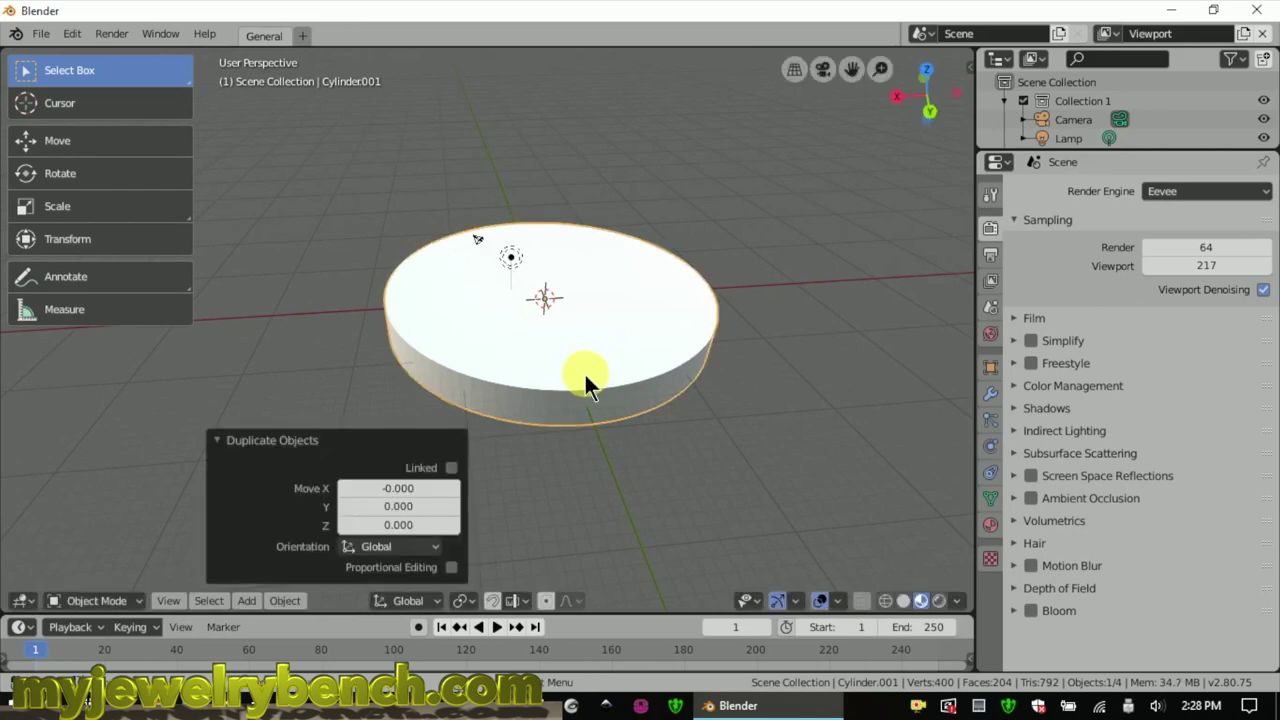
Scale the duplicate by about 3.435 along Z, then uniformly by about 0.92 so it fits inside the original's outline
key(s)
key(z)
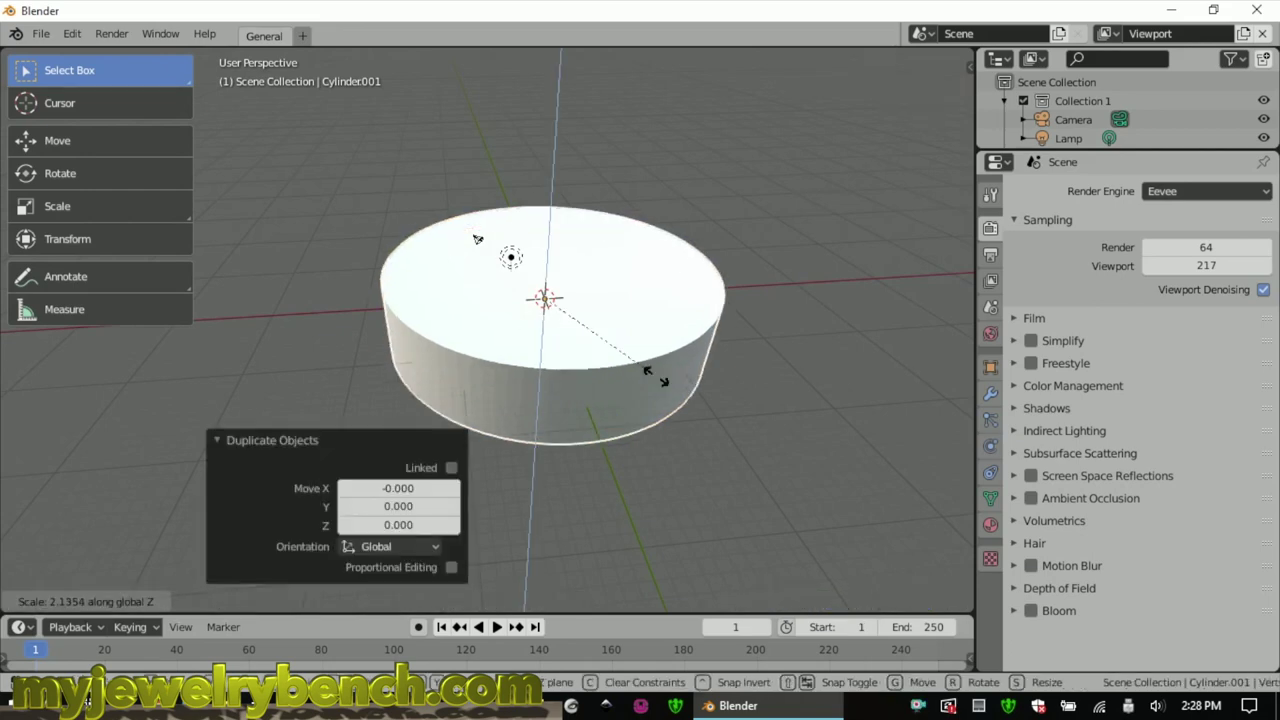
click(777, 448)
key(s)
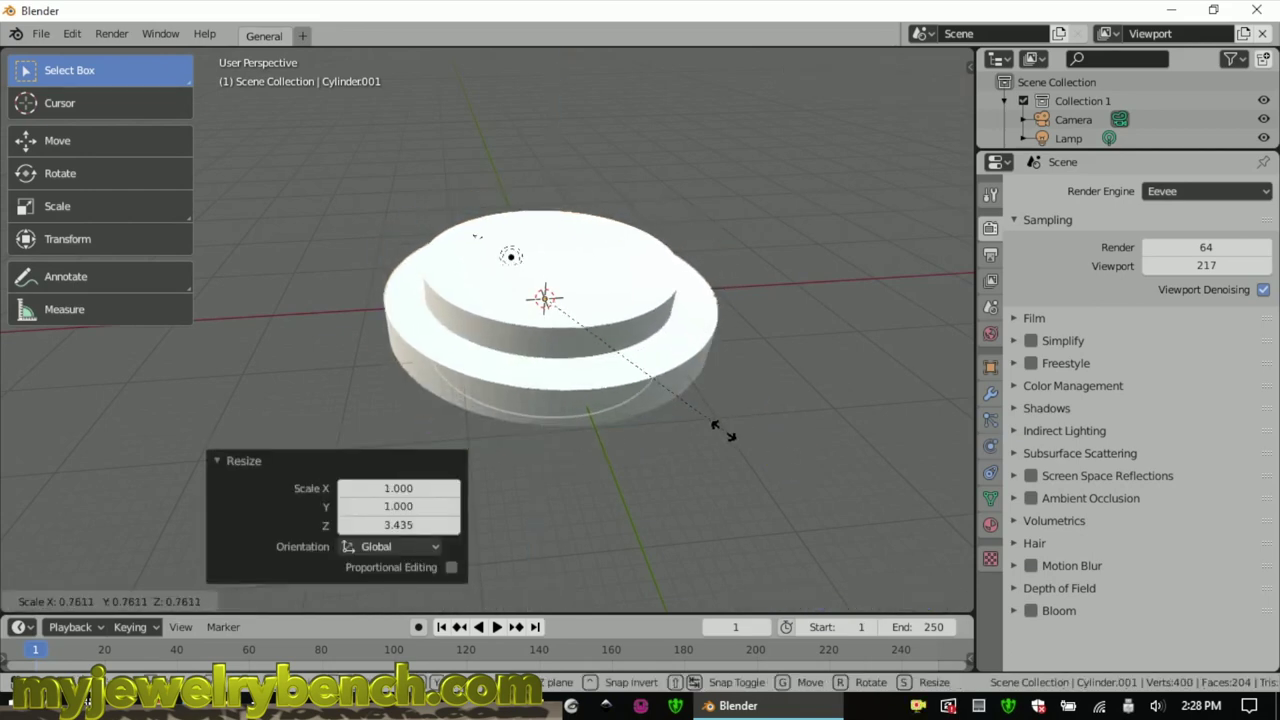
click(770, 443)
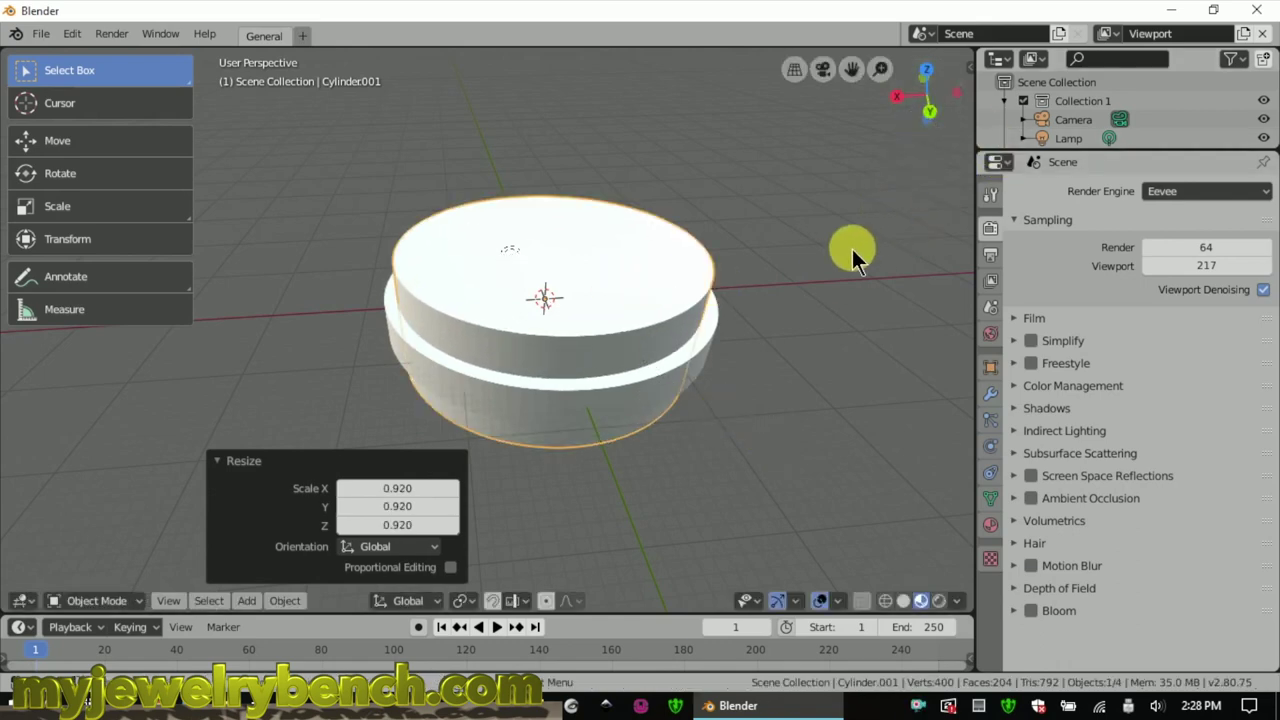
Set the tall inner cylinder's X and Y dimensions to 33.3
key(n)
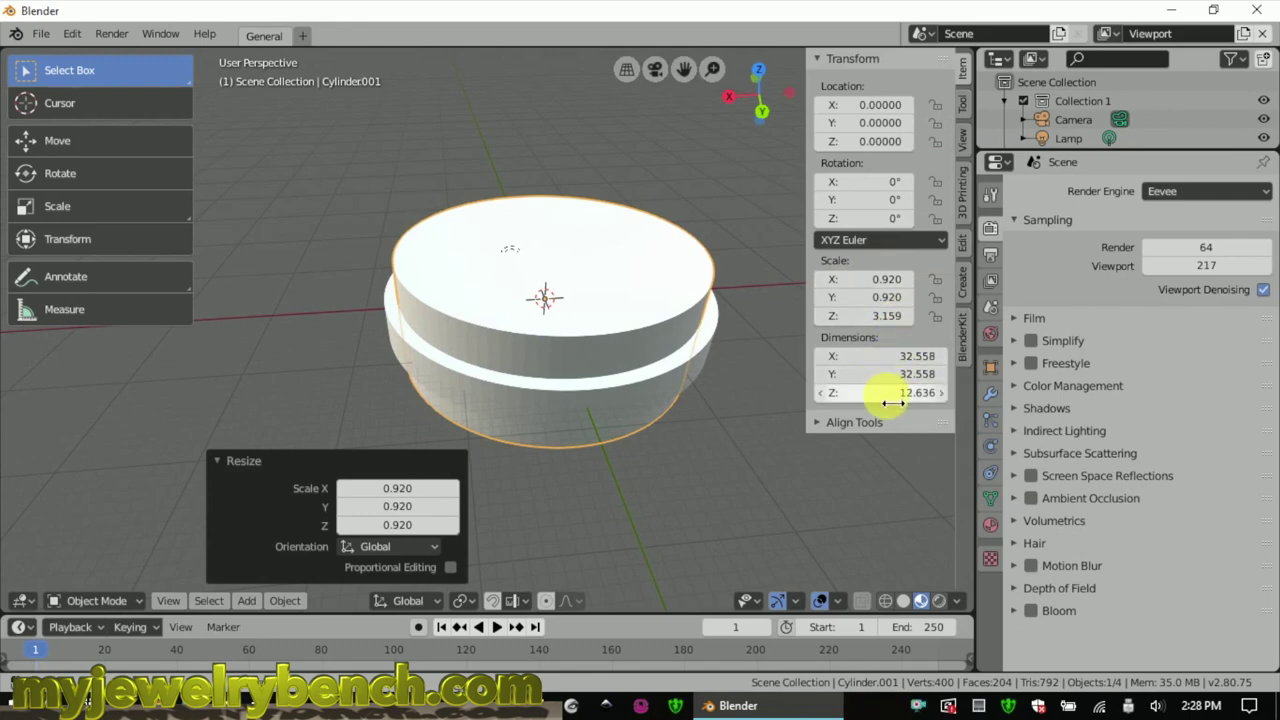
click(887, 356)
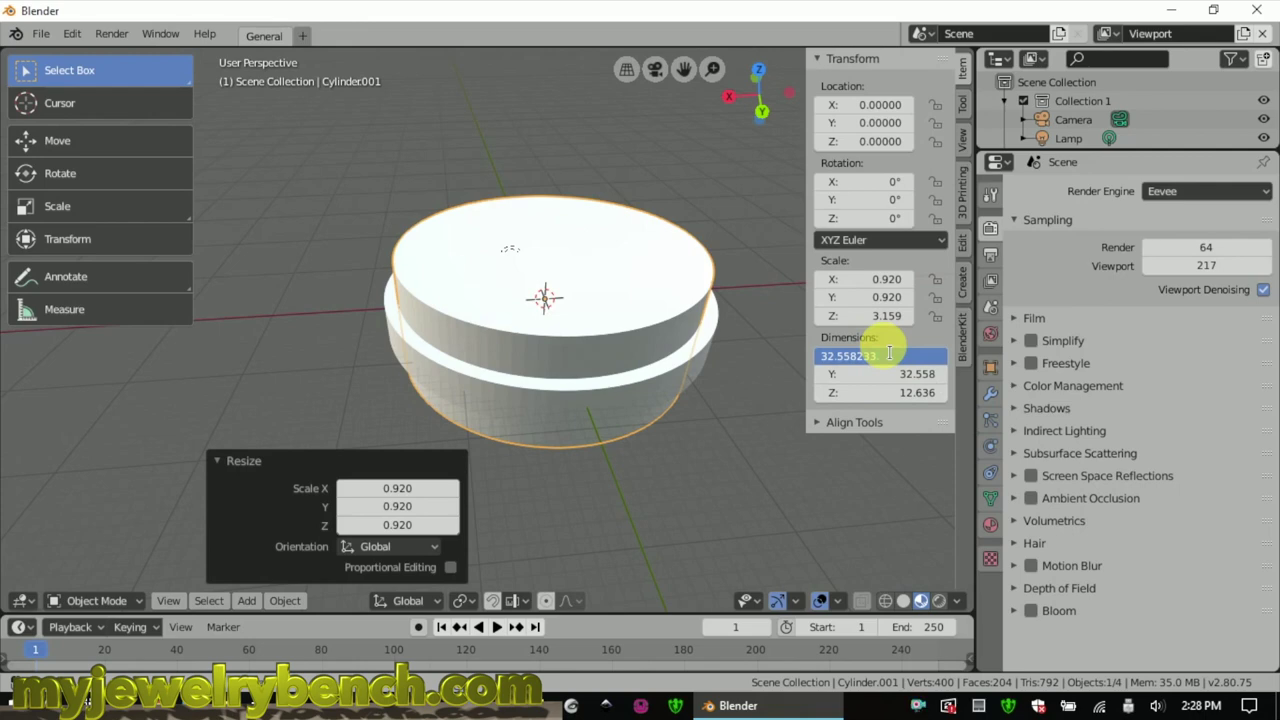
text(32)
text(.3)
key(Tab)
text(3)
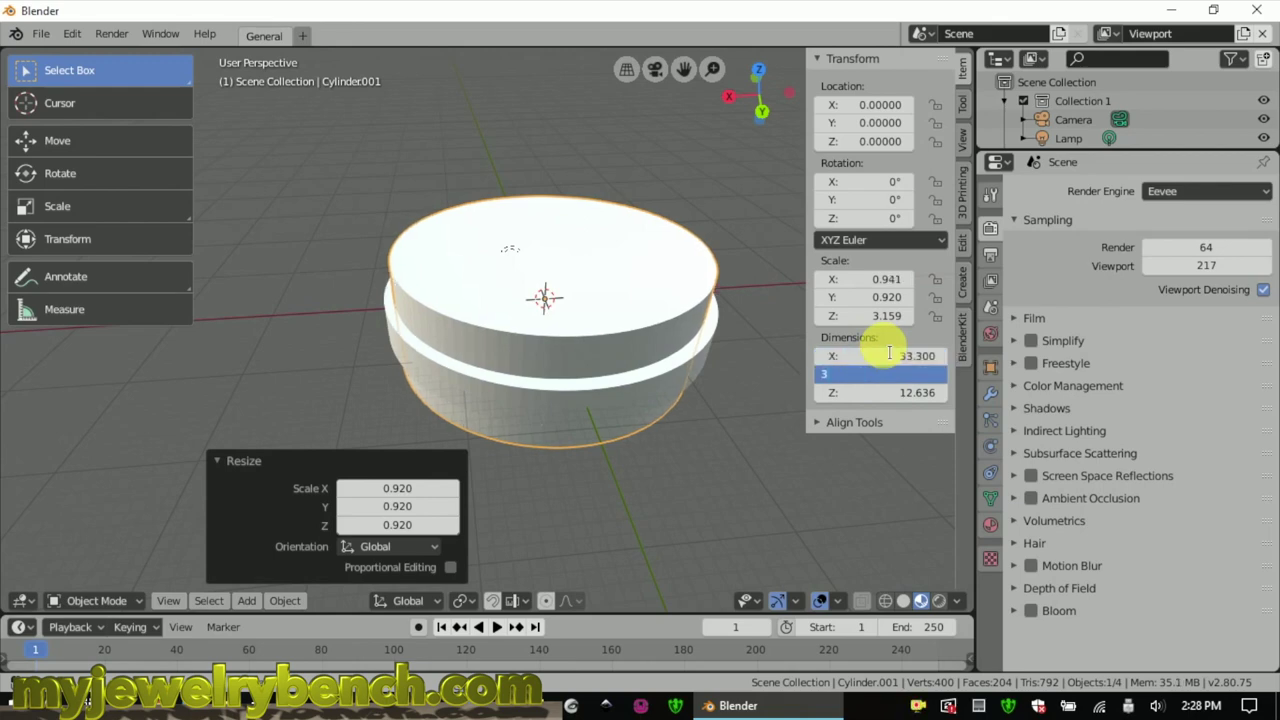
key(Tab)
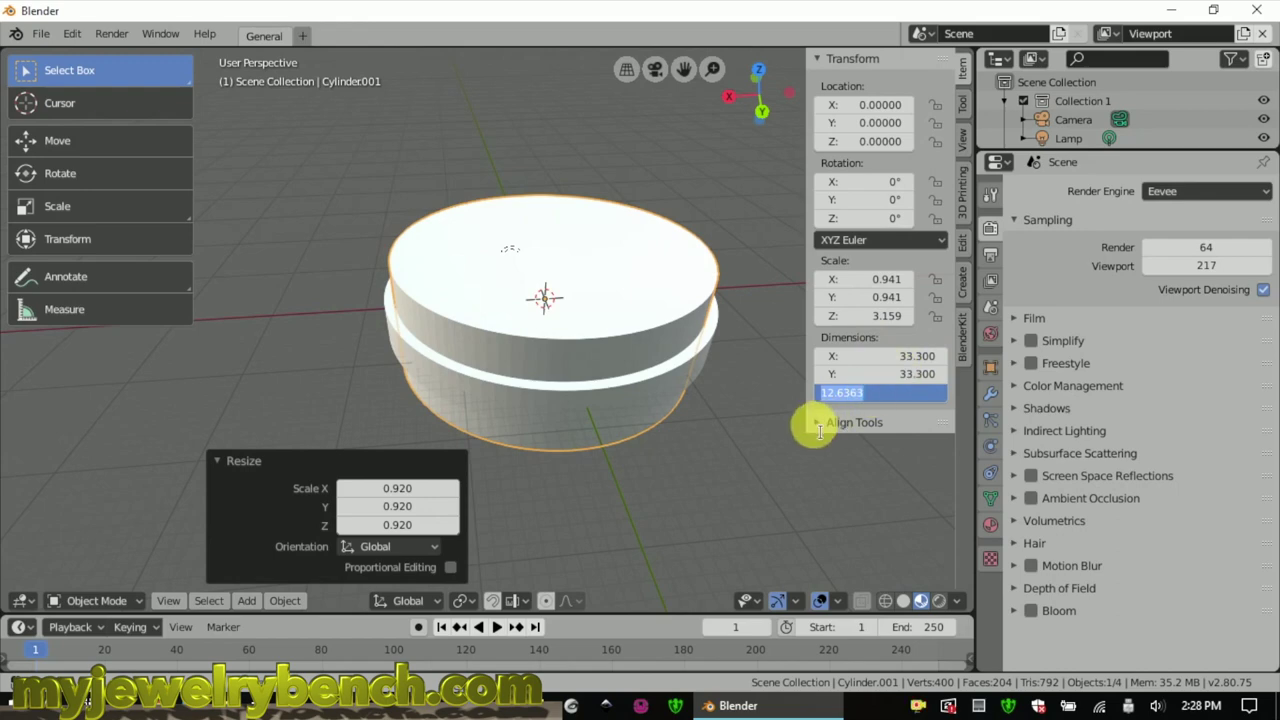
key(Return)
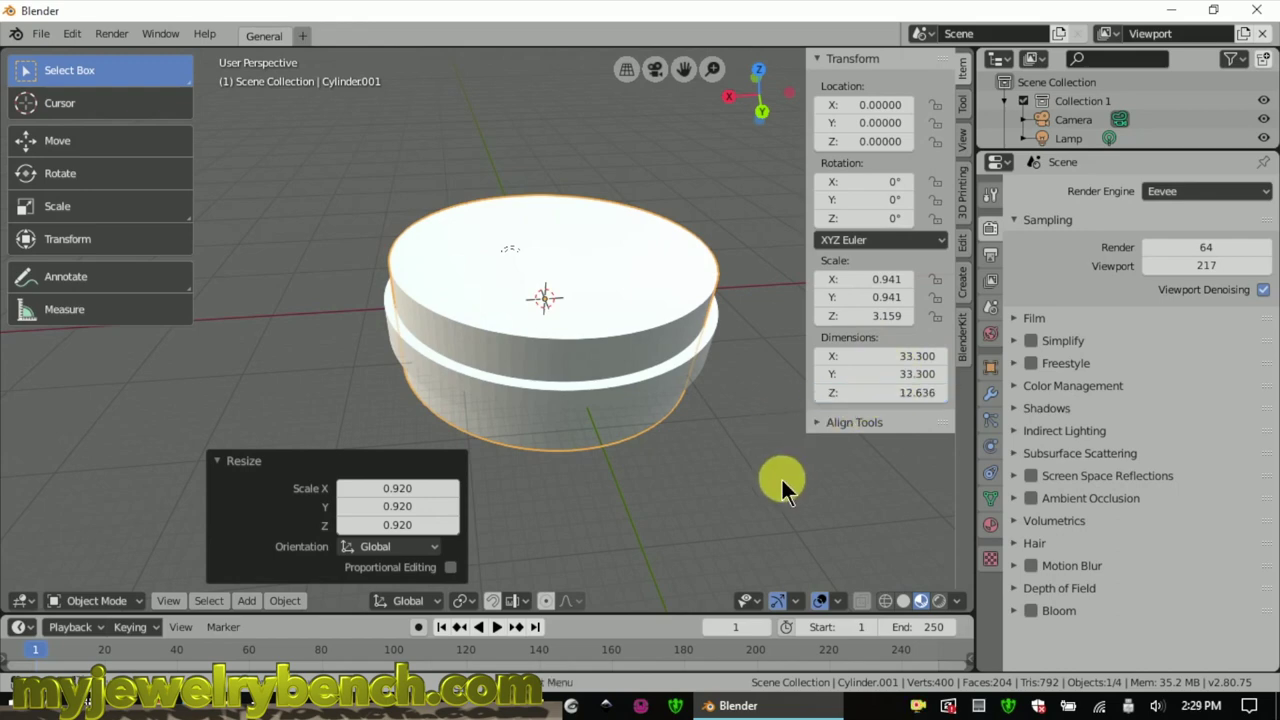
Set the short outer cylinder's X and Y dimensions to 35.3
click(708, 338)
click(913, 356)
text(3)
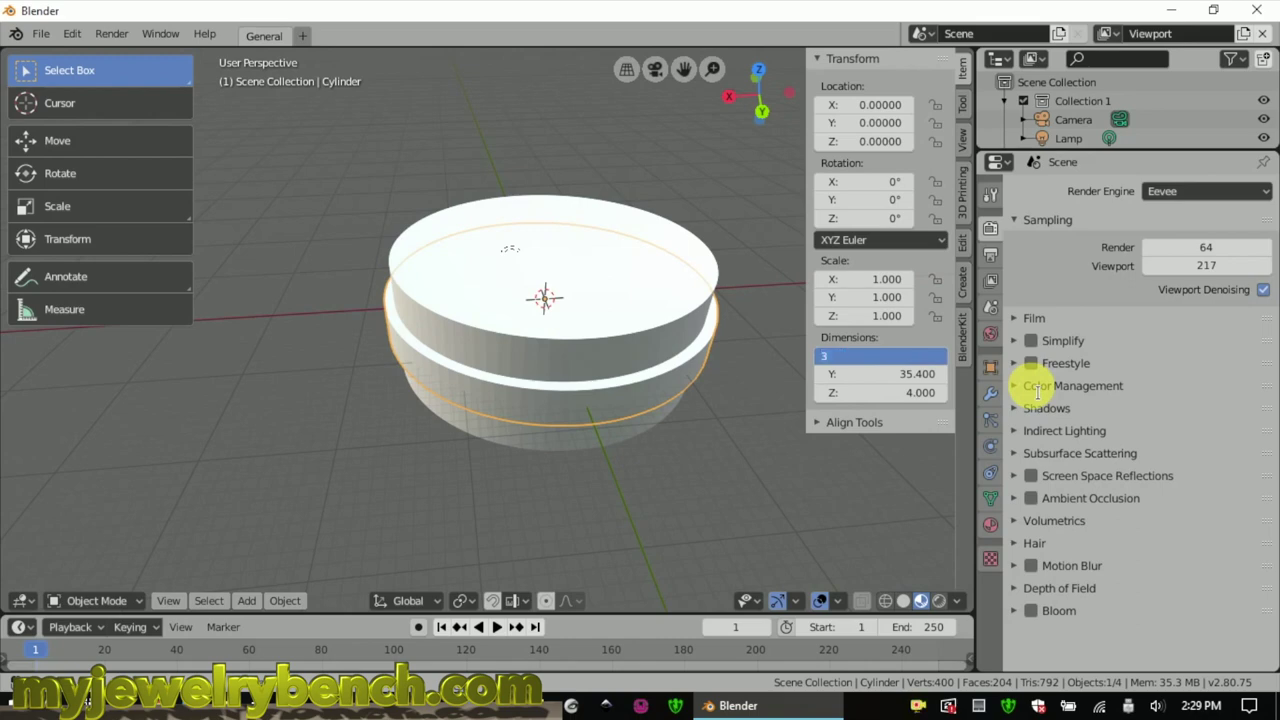
key(Tab)
text(35)
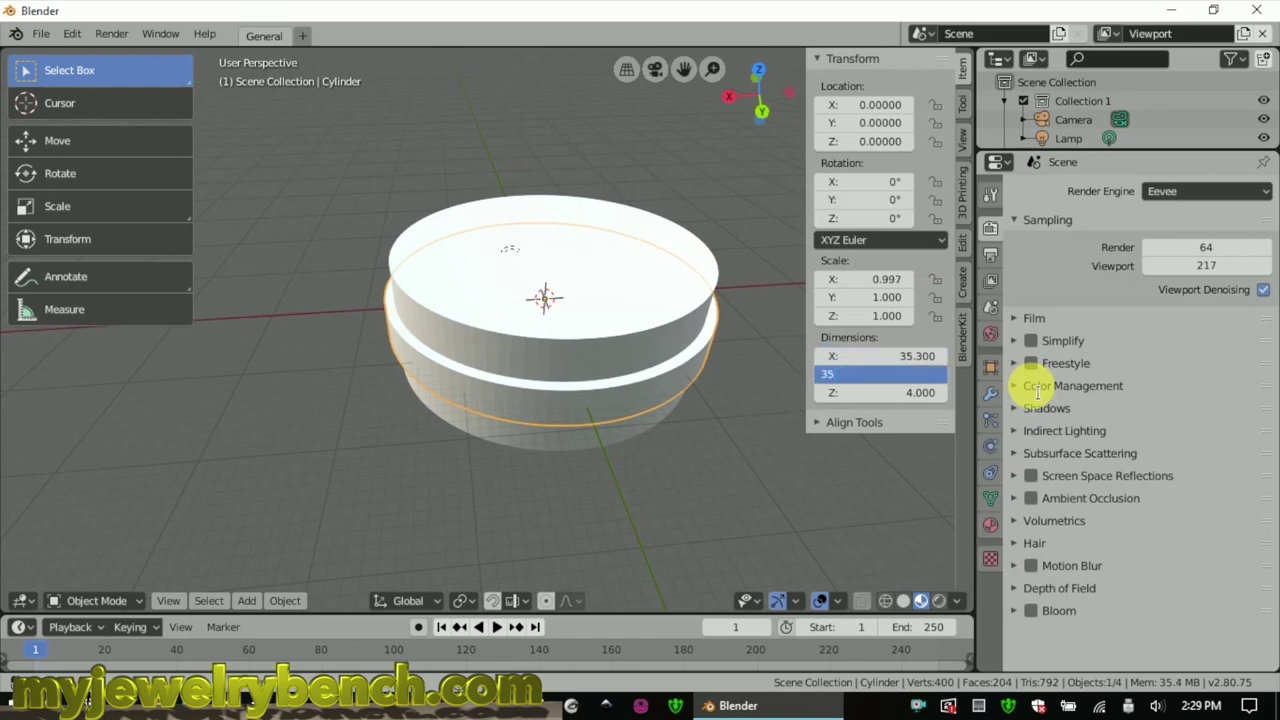
text(.3)
key(Return)
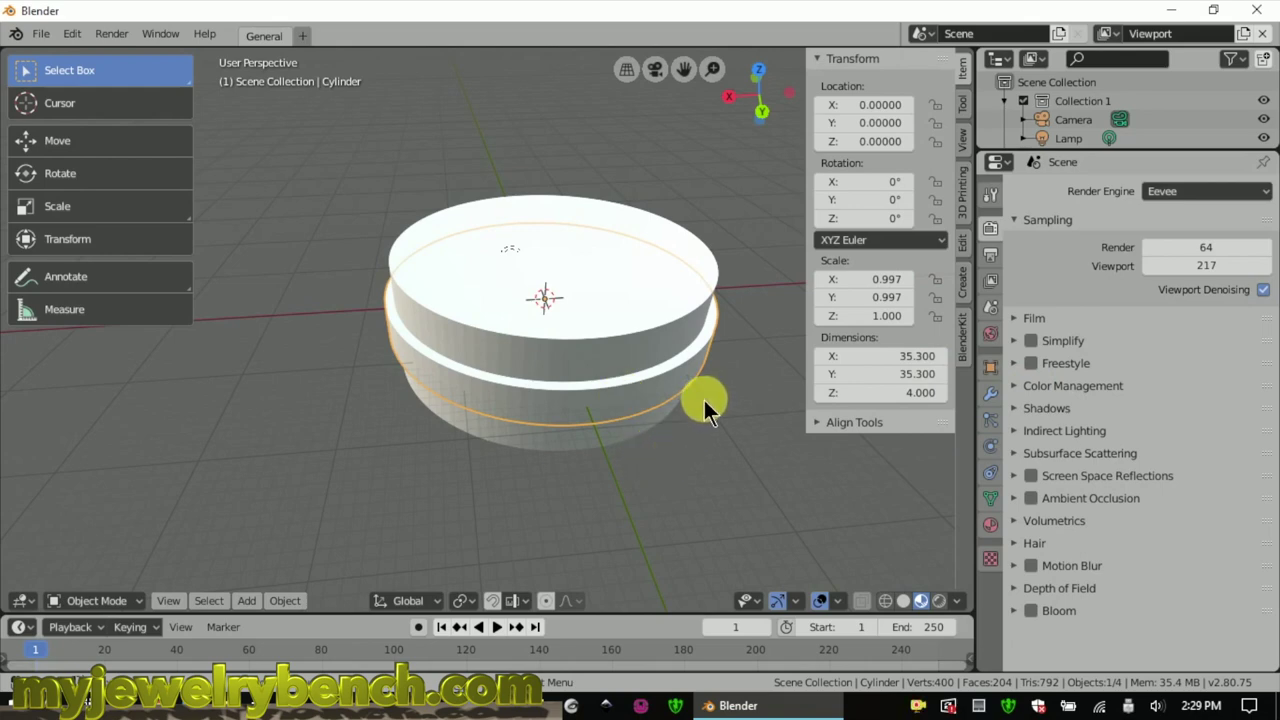
Subtract the tall inner cylinder from the outer one with an Auto Boolean Difference to form a ring
middle_drag(691, 414, 737, 403)
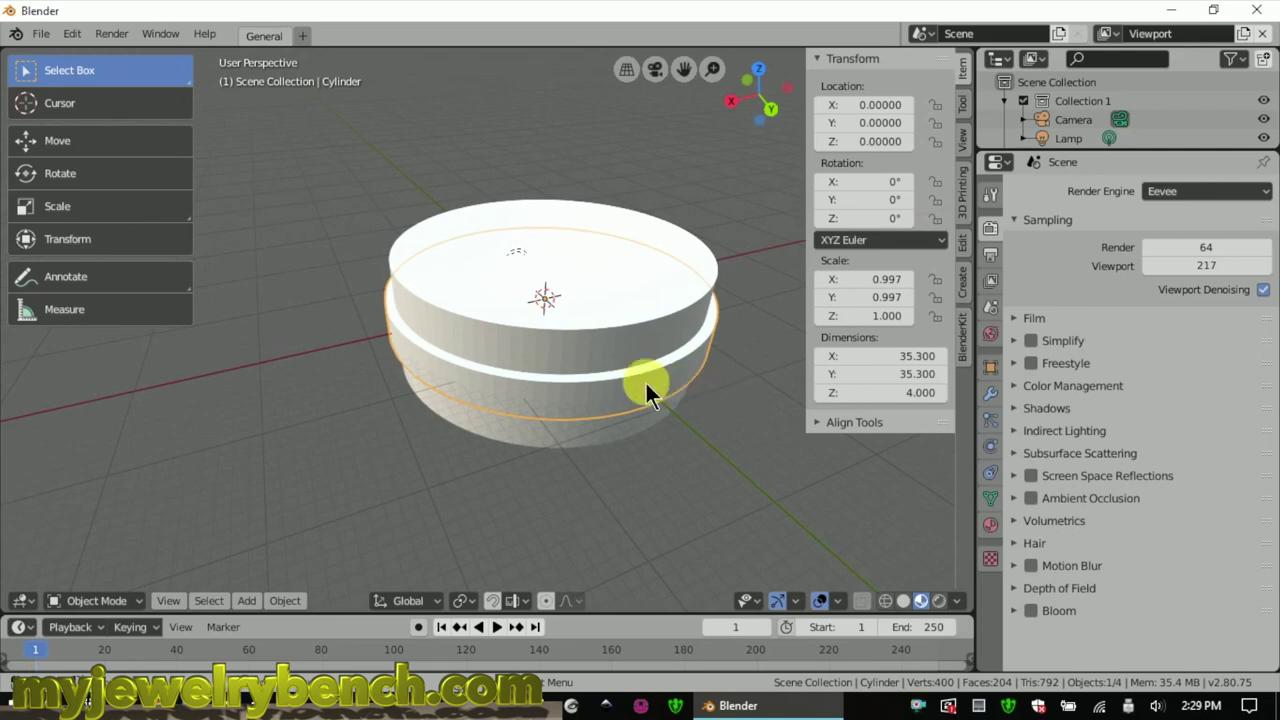
click(595, 299)
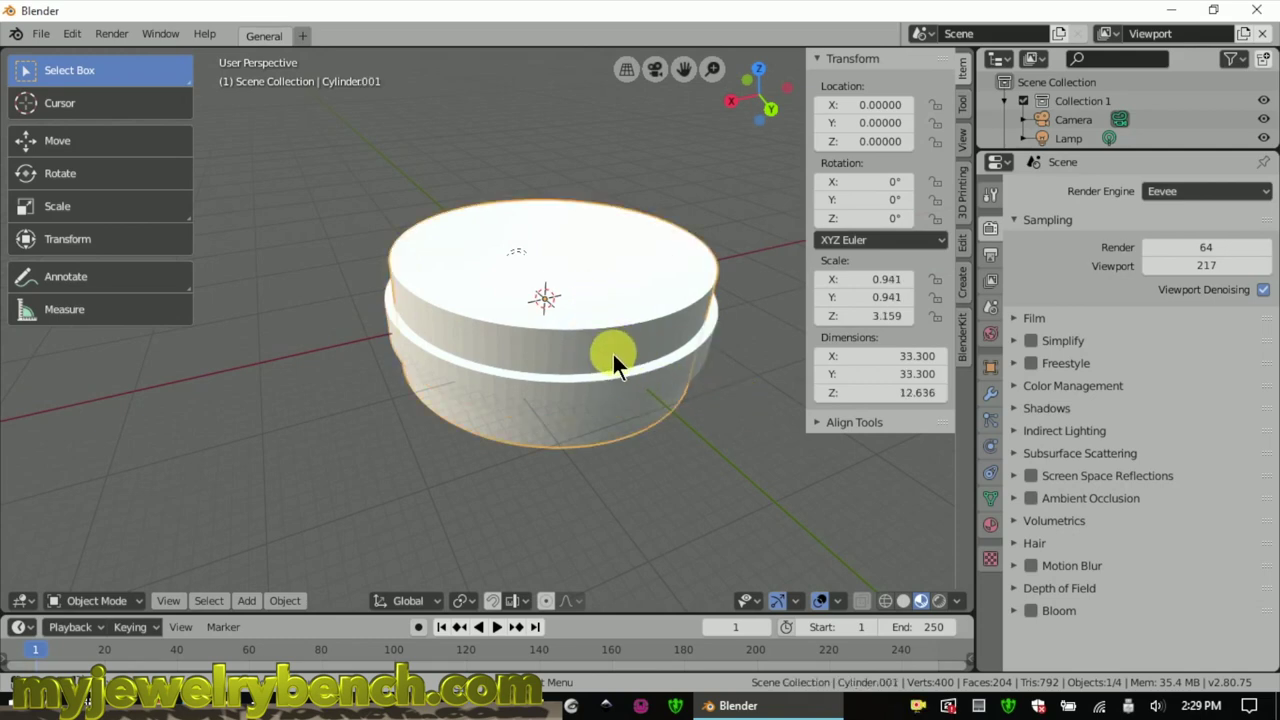
shift+click(675, 359)
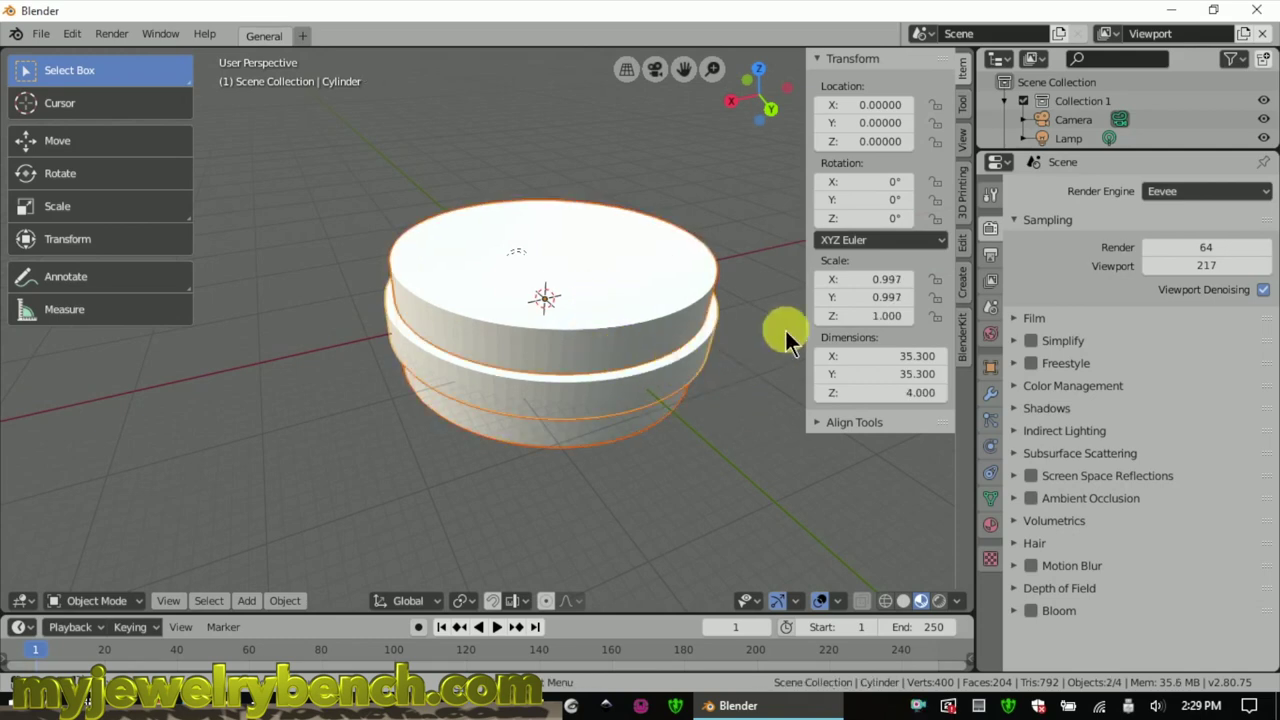
click(964, 248)
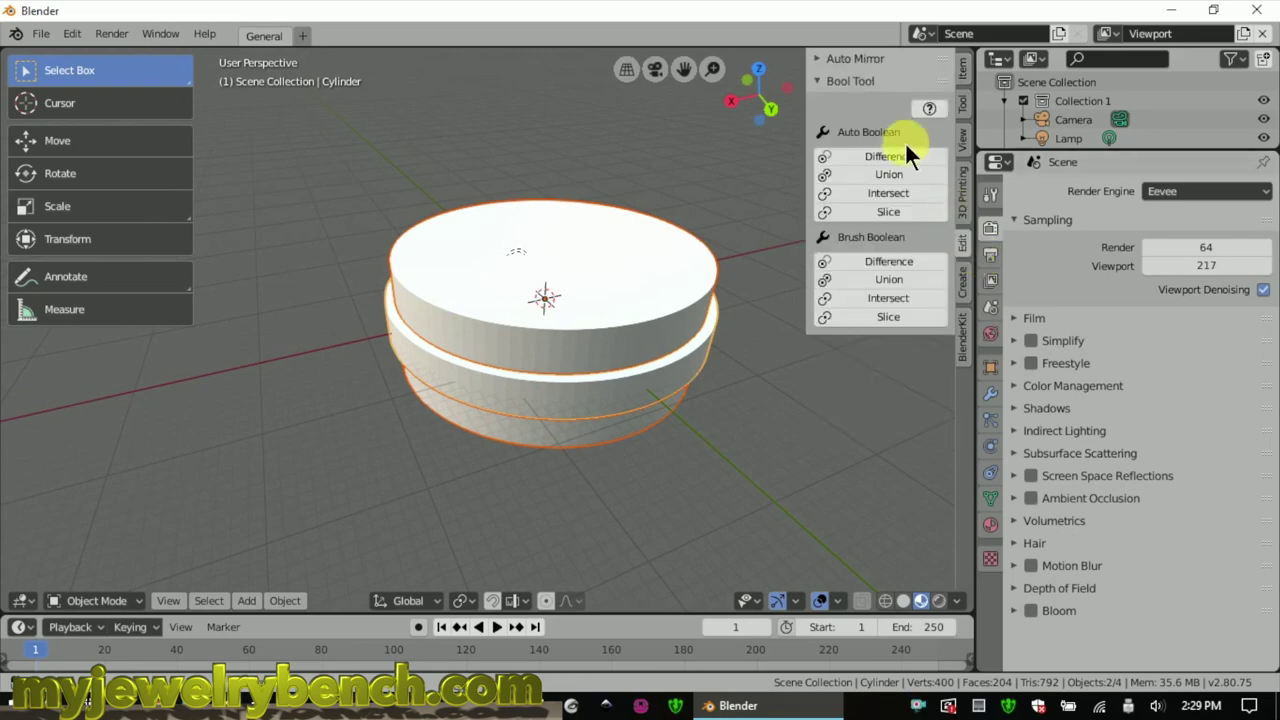
click(897, 155)
middle_drag(756, 278, 737, 343)
scroll(558, 325, up, 2)
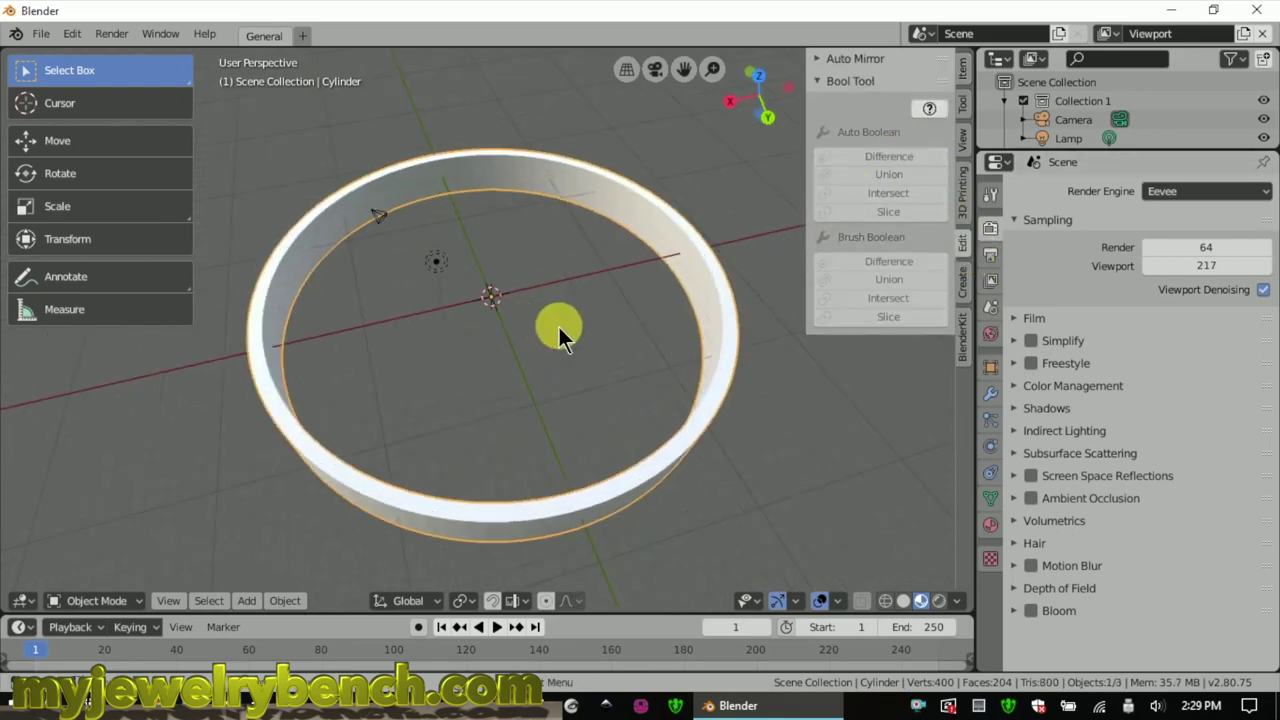
In Edit Mode, scale the ring's upper inner edge loop slightly
scroll(558, 324, down, 1)
middle_drag(558, 323, 634, 270)
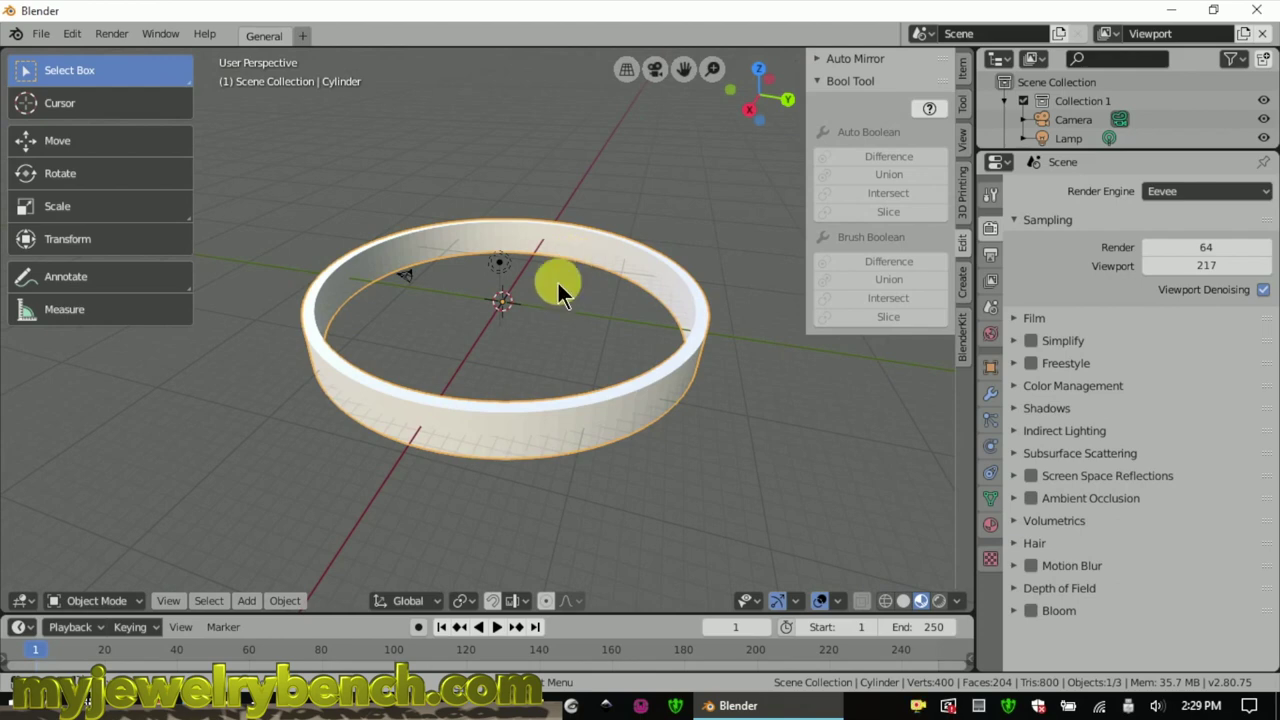
mouse_move(537, 295)
middle_down()
mouse_move(588, 289)
mouse_move(374, 312)
mouse_move(462, 324)
mouse_move(528, 277)
middle_up()
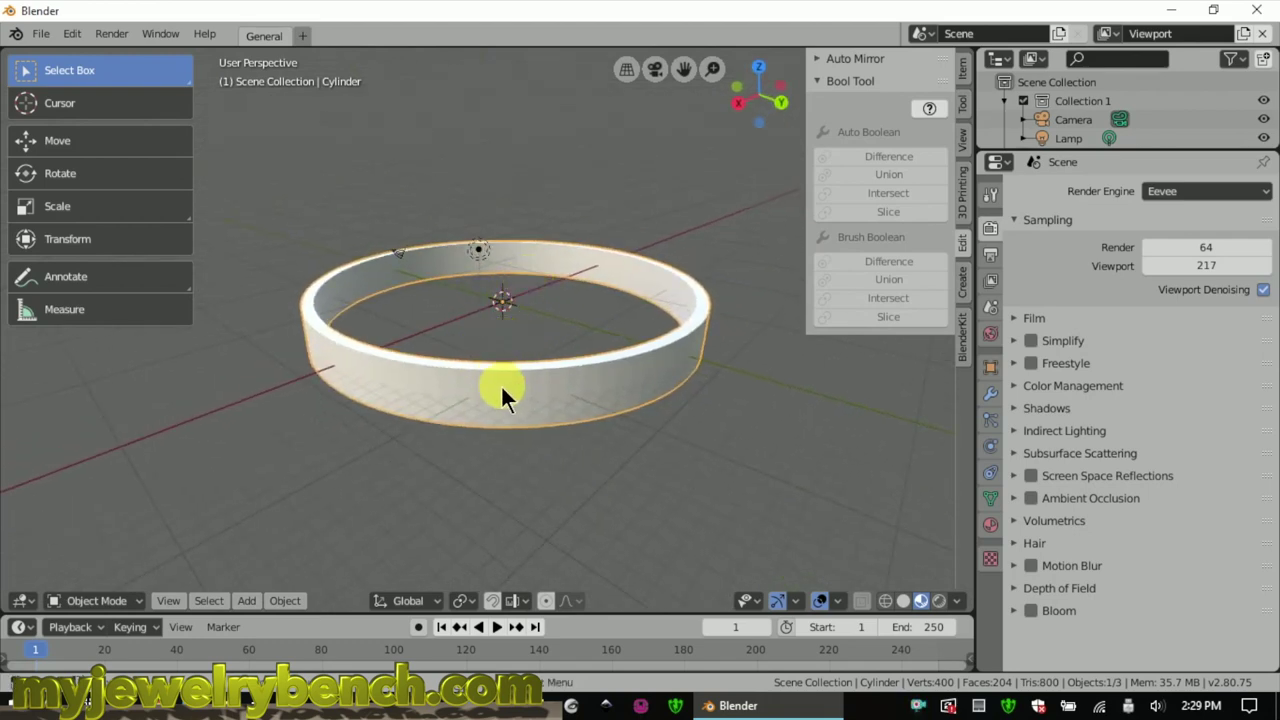
scroll(458, 371, up, 3)
key(Tab)
key(s)
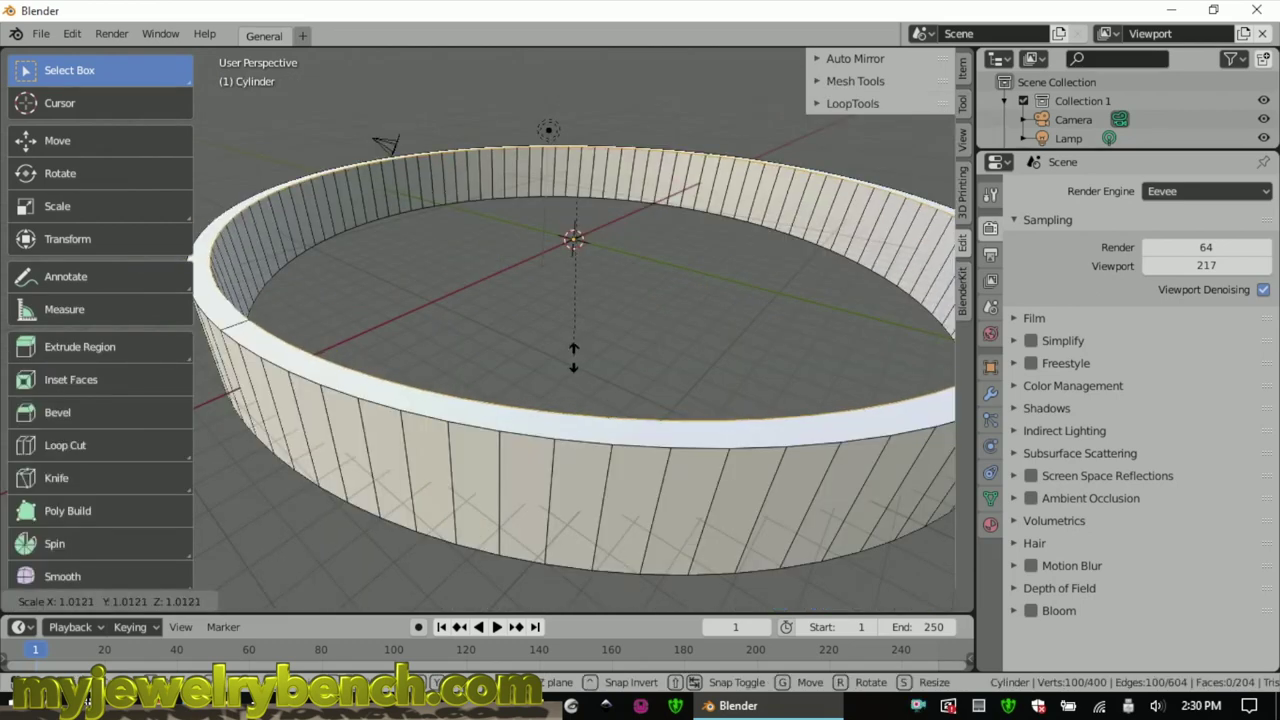
click(573, 357)
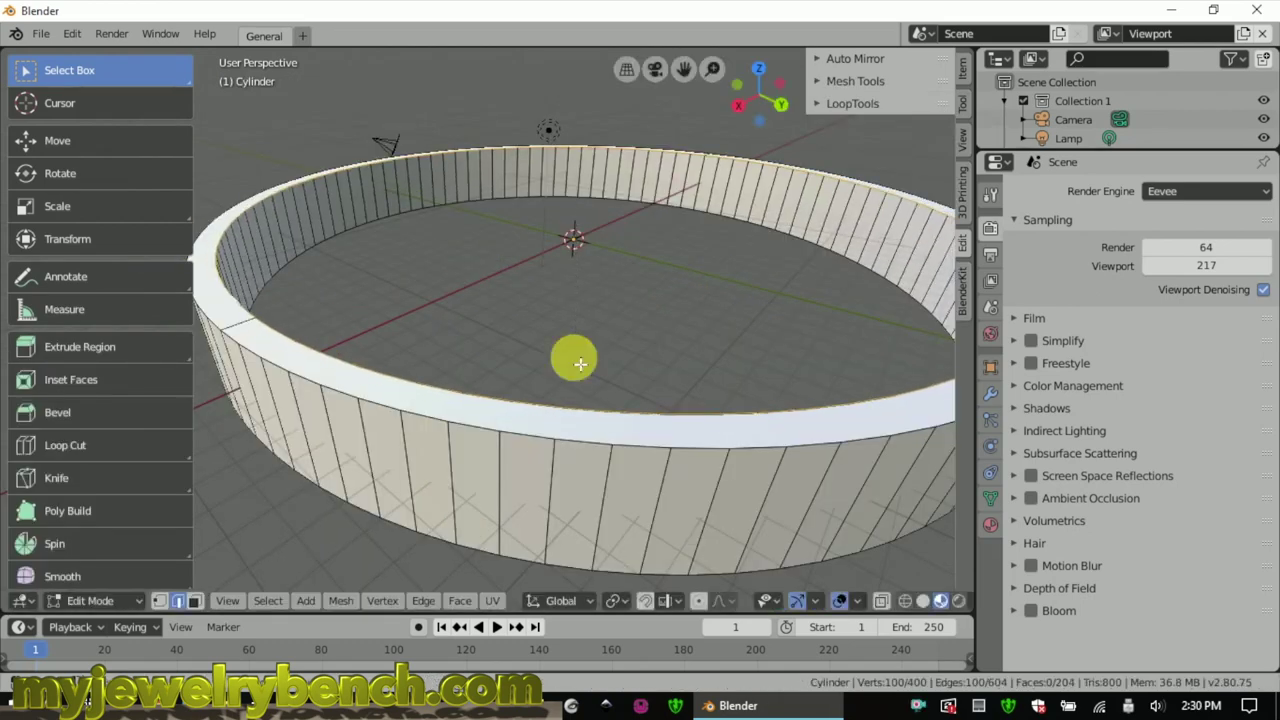
Select the ring's complete upper outer edge loop, scale it by about 0.989, and return to Object Mode
click(390, 407)
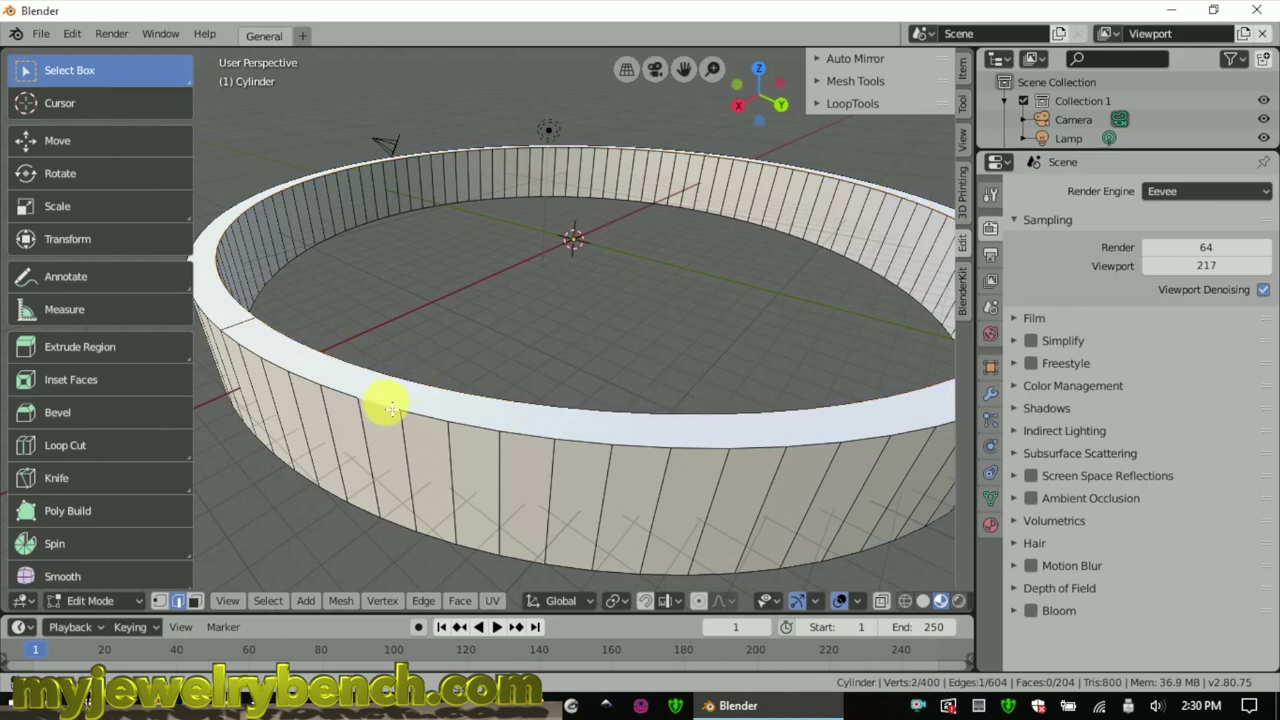
alt+click(268, 343)
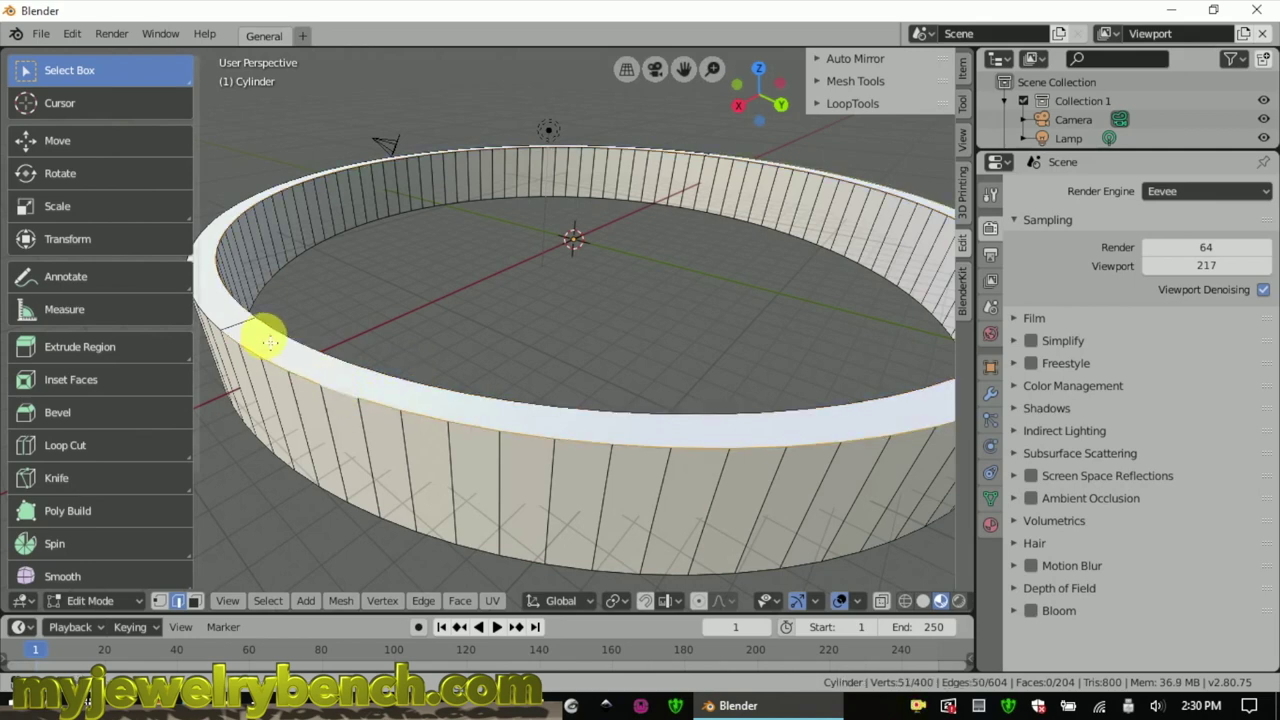
alt+shift+click(214, 320)
key(s)
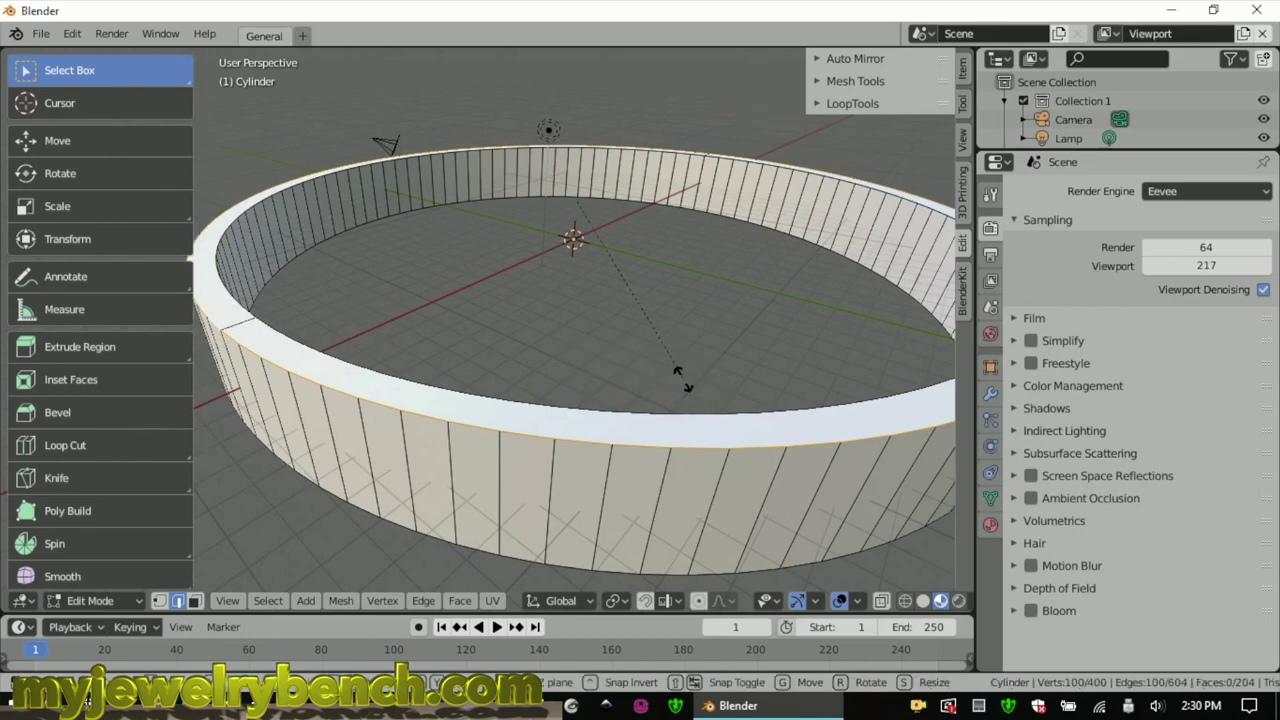
click(679, 378)
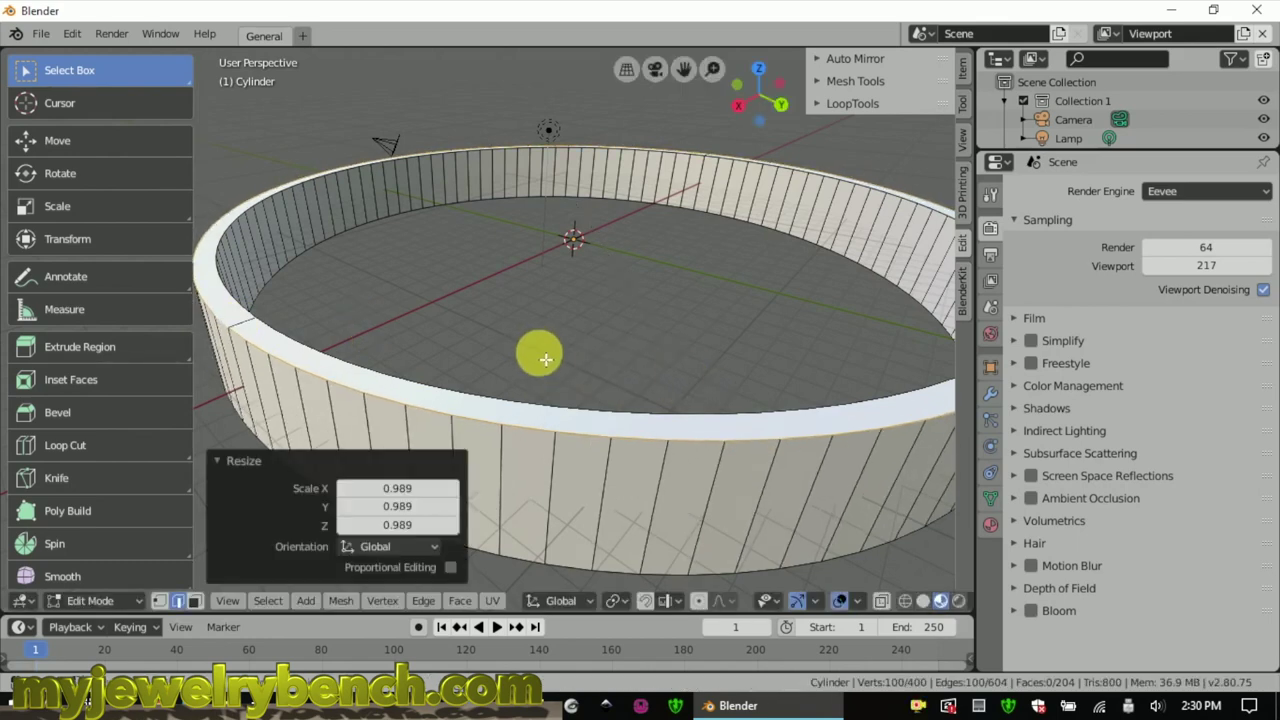
scroll(540, 356, down, 4)
middle_drag(545, 366, 604, 347)
middle_drag(495, 362, 458, 267)
key(Tab)
key(n)
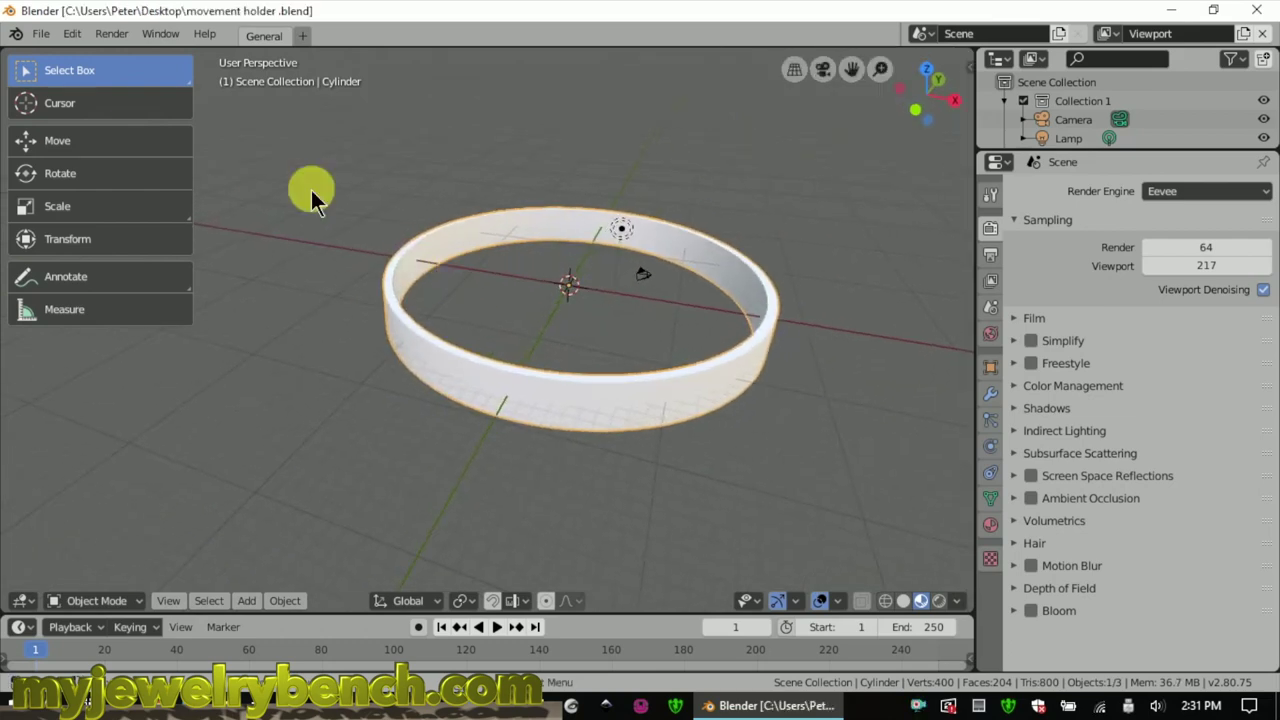
Export only the selected ring to the Desktop as the STL file "movement holder .stl"
click(40, 34)
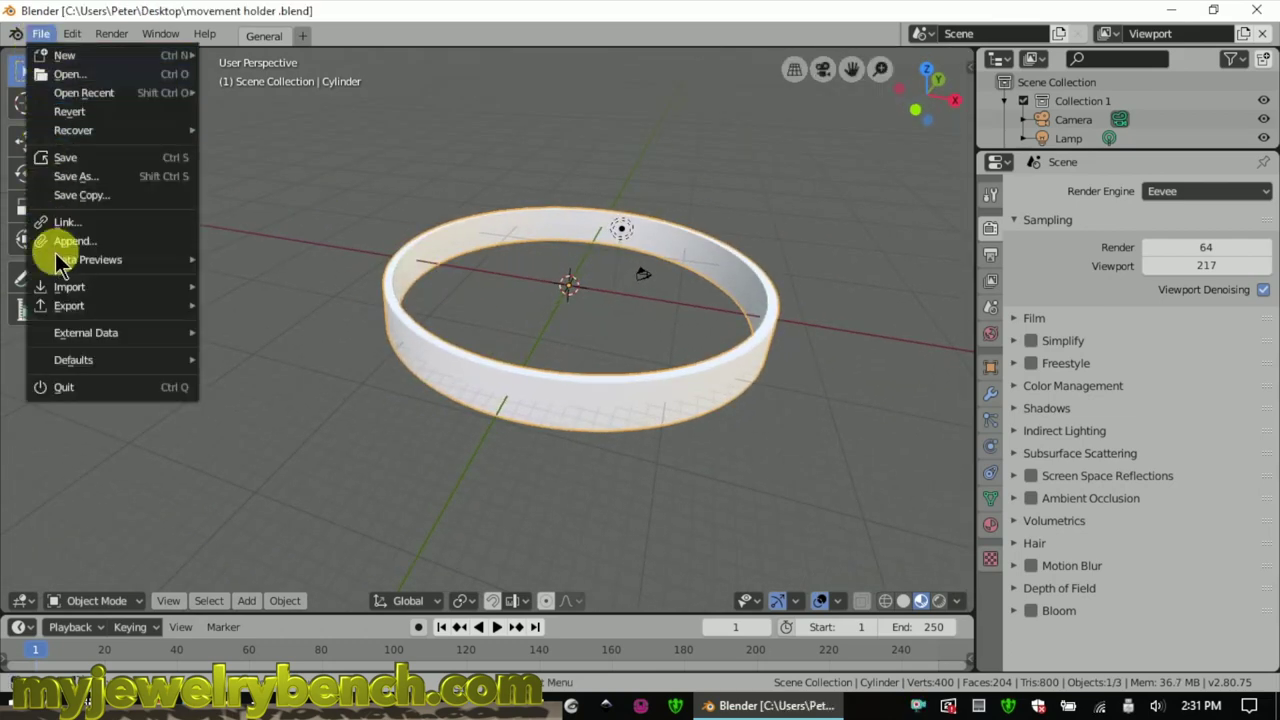
mouse_move(77, 303)
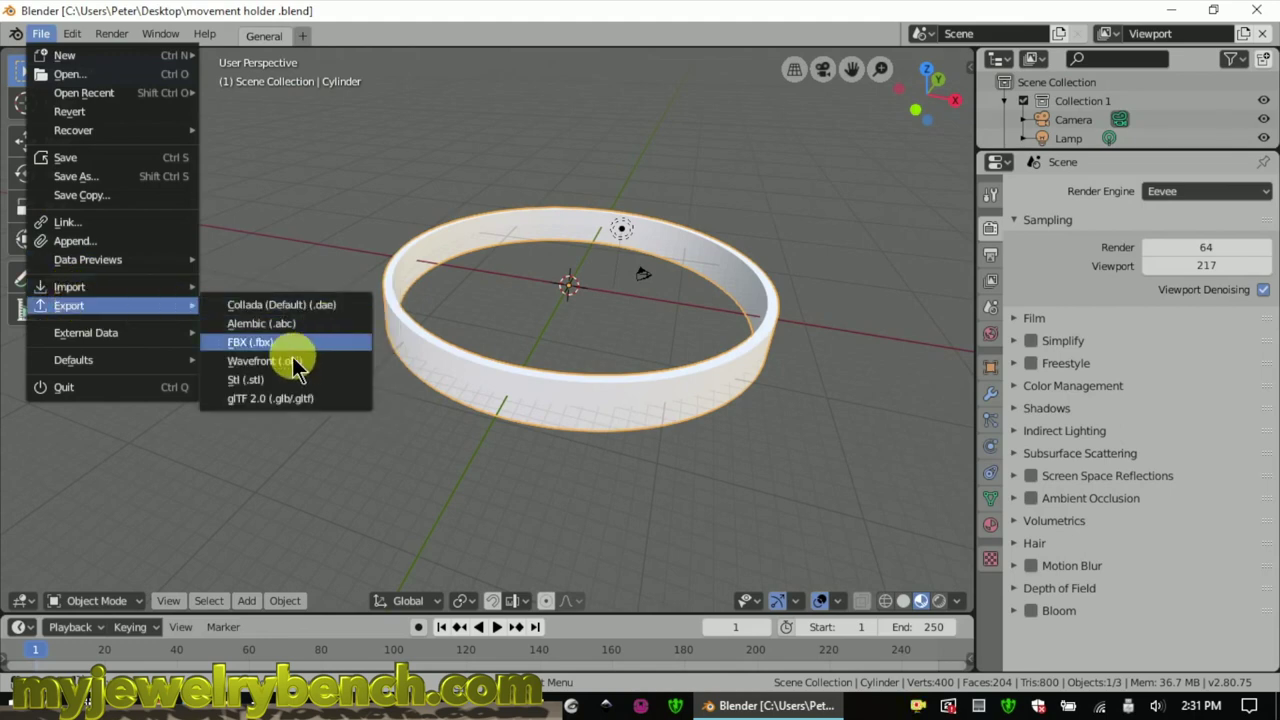
click(265, 378)
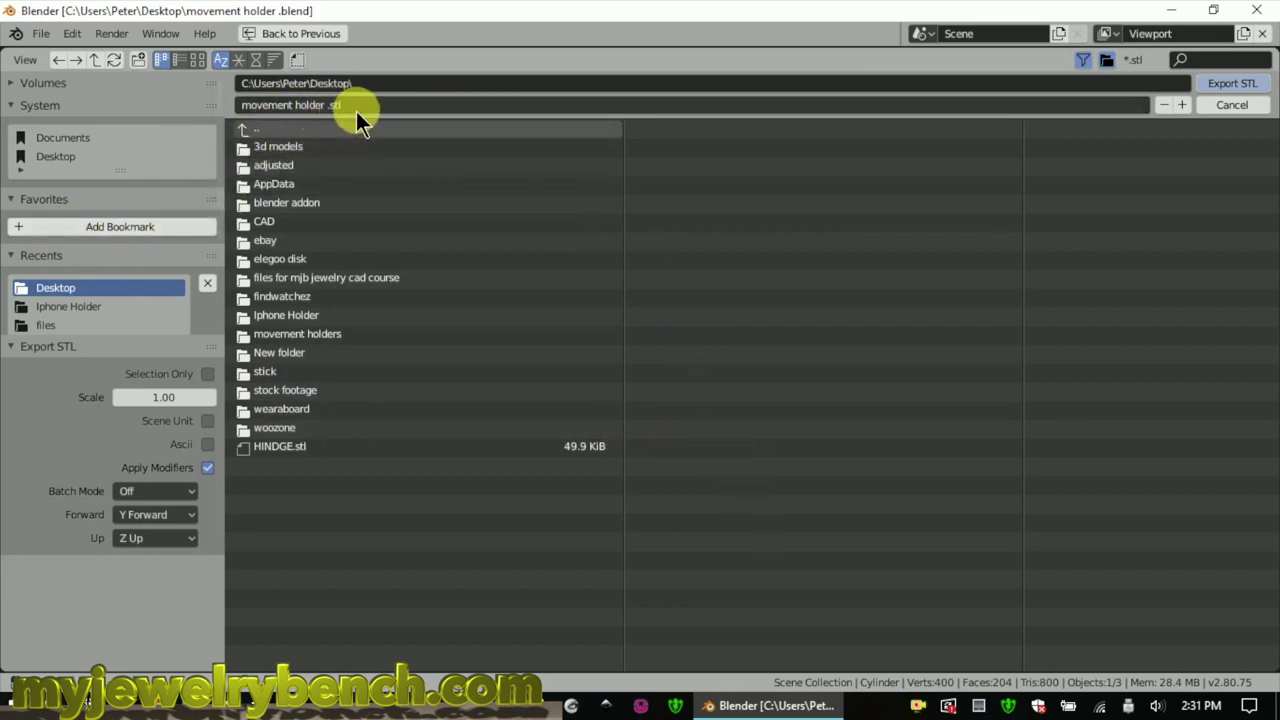
click(207, 373)
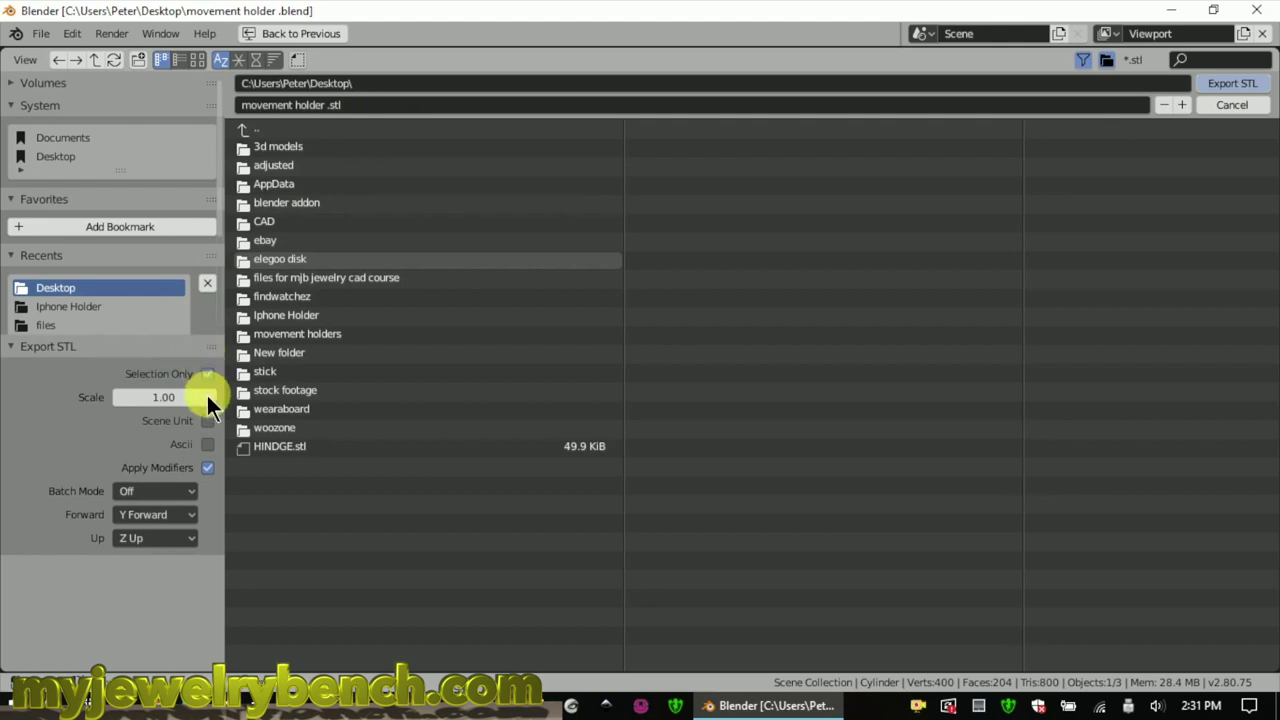
click(1236, 86)
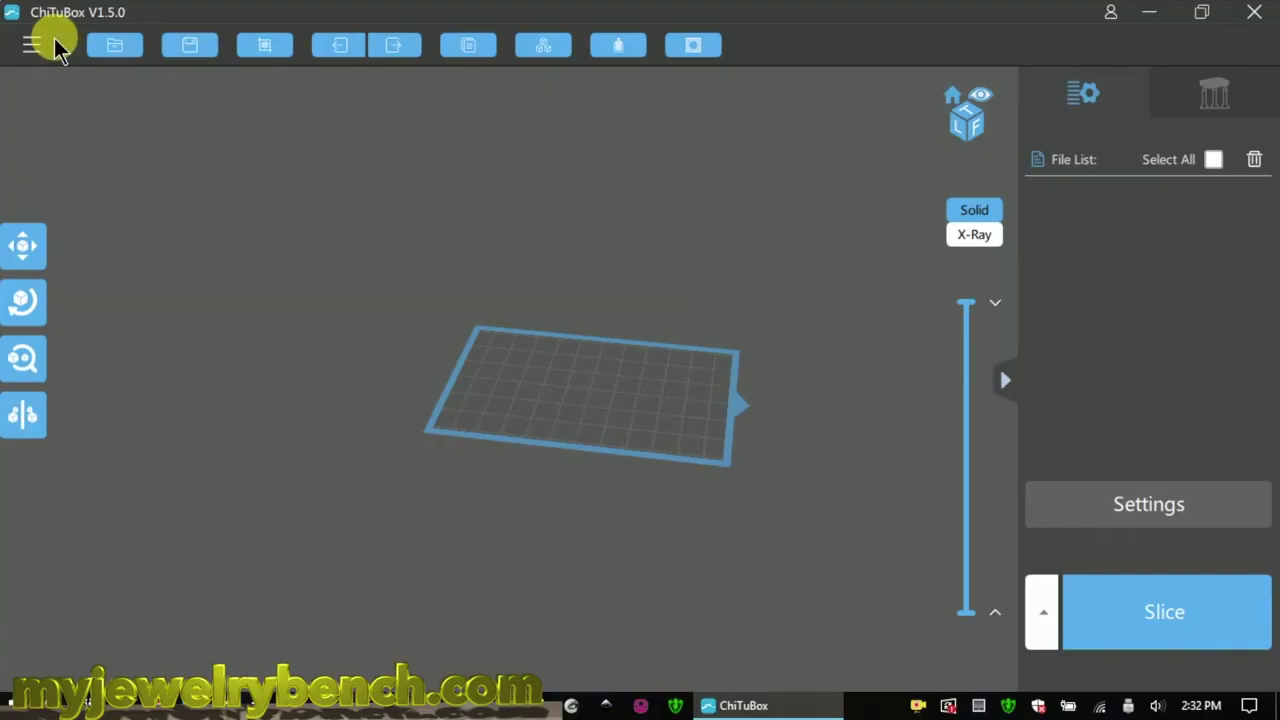
Switch to ChiTuBox and open "movement holder .stl" from the Desktop onto the build plate
click(38, 45)
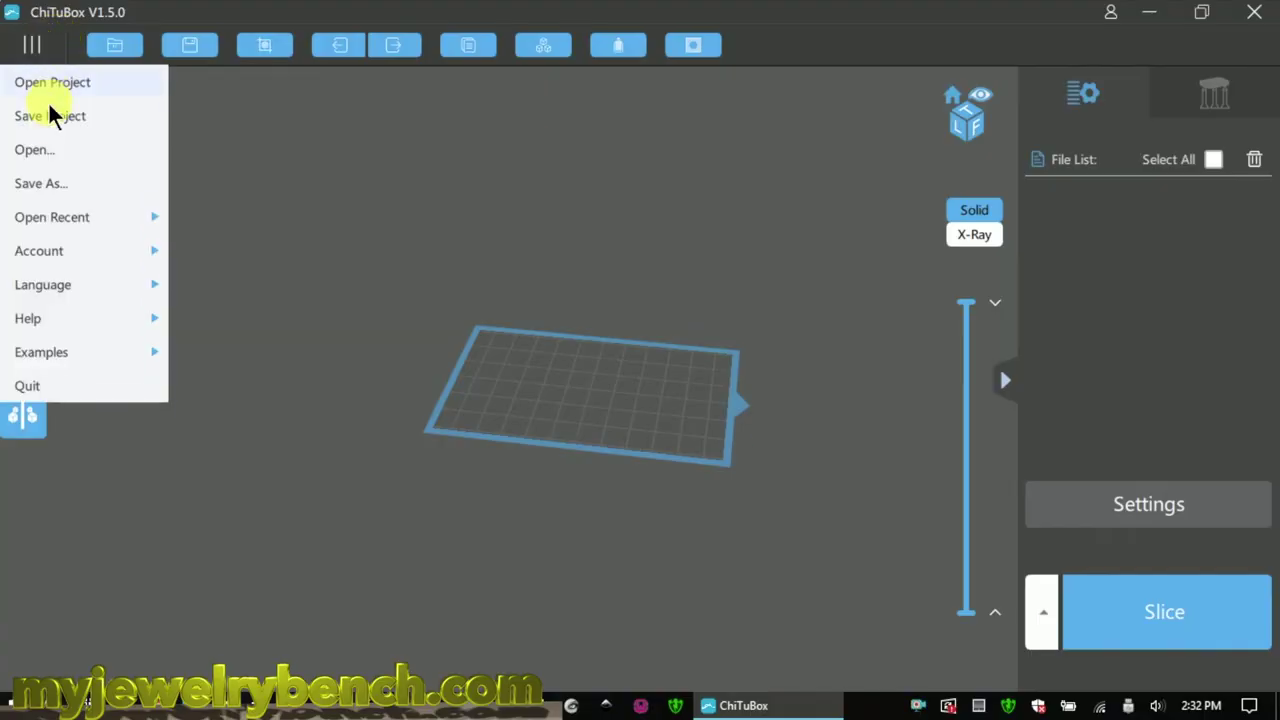
click(42, 150)
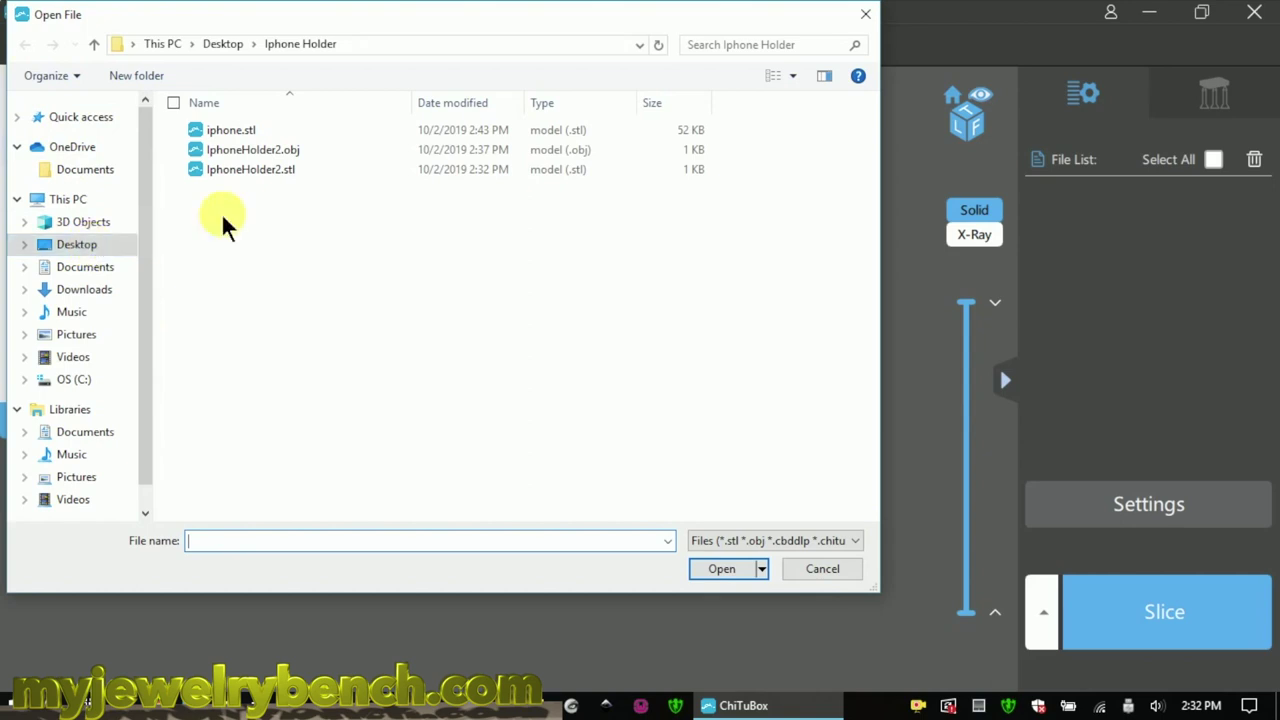
click(92, 250)
double_click(605, 400)
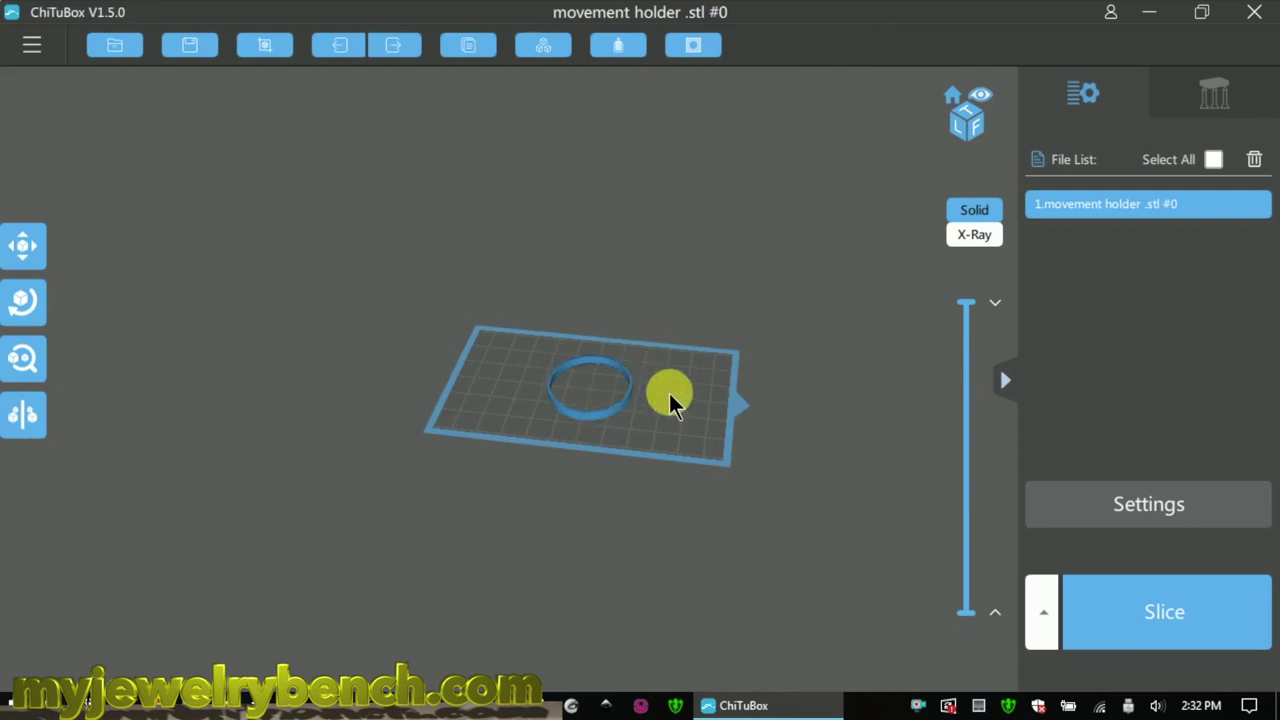
scroll(630, 415, up, 5)
drag(560, 400, 520, 330)
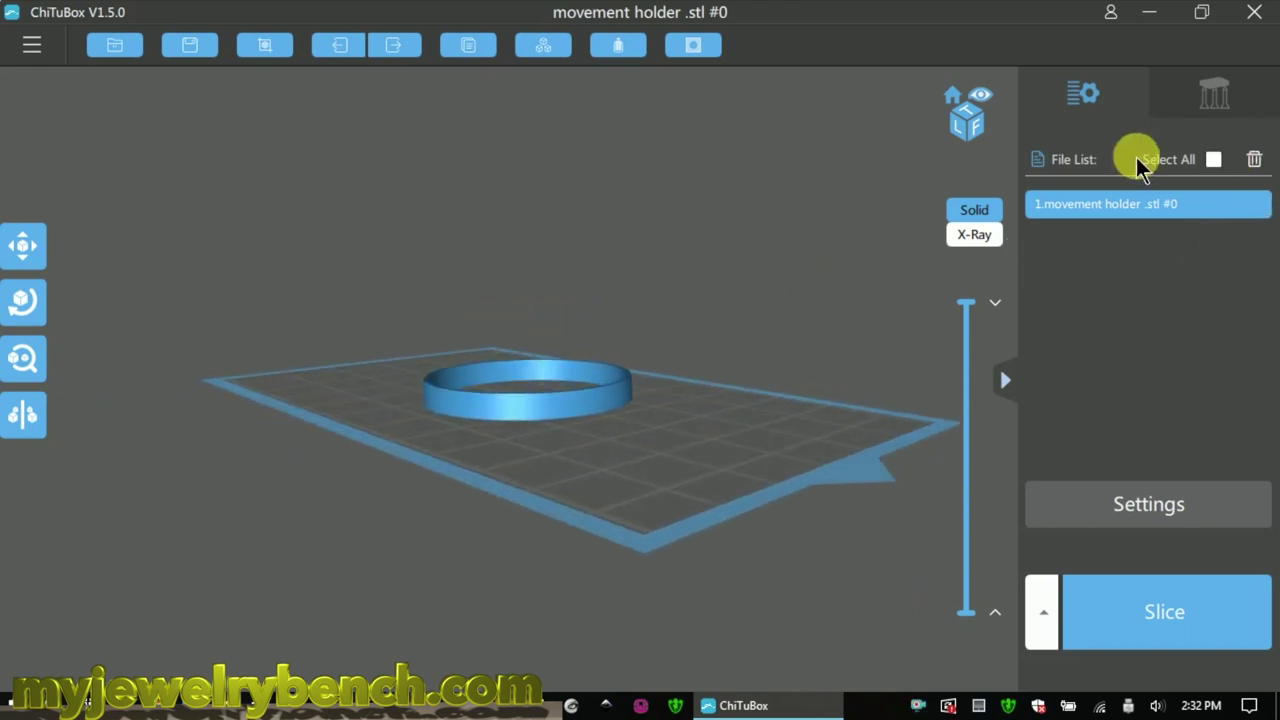
In the ELEGOO MARS print settings, set the bottom exposure time to 42 s
click(1150, 525)
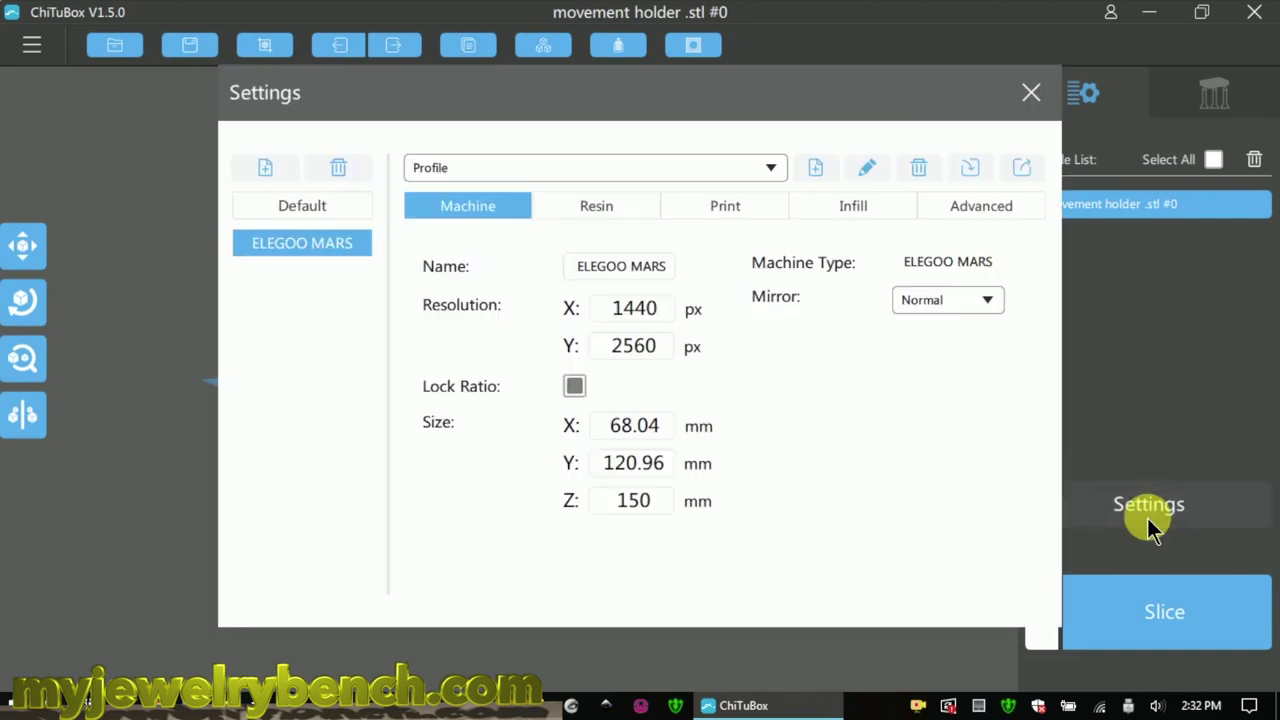
click(597, 205)
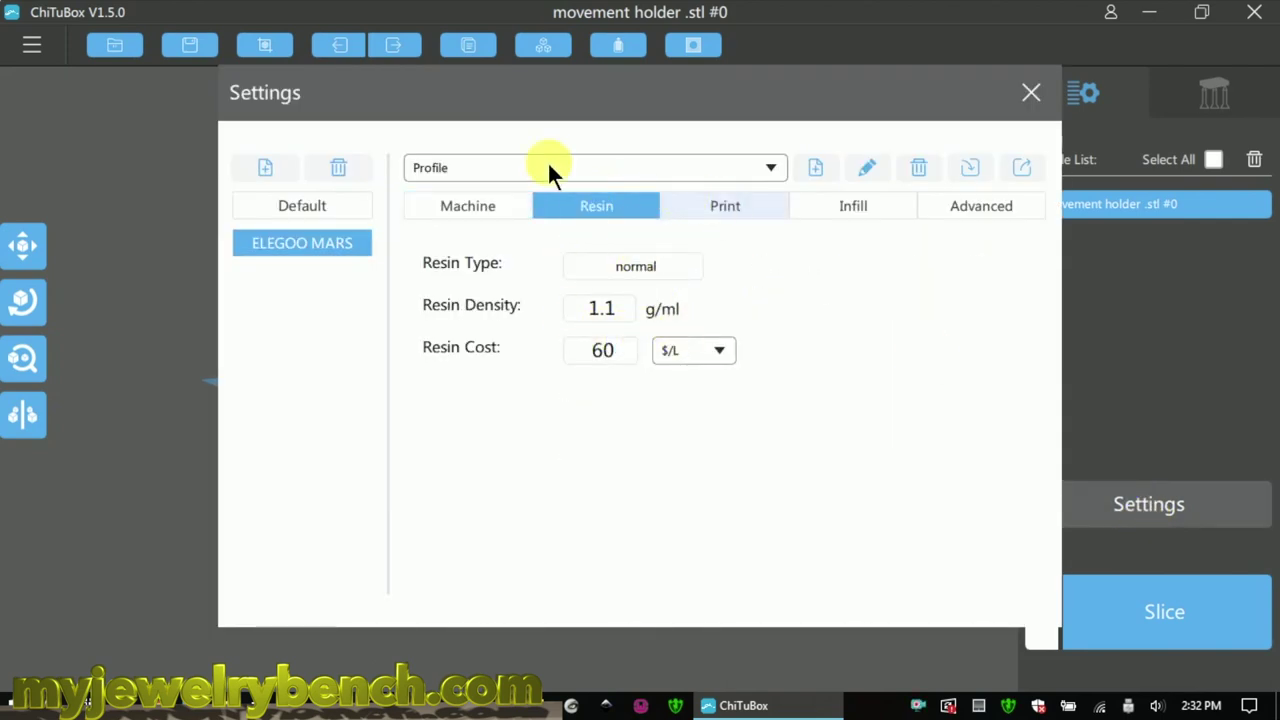
click(490, 166)
click(486, 166)
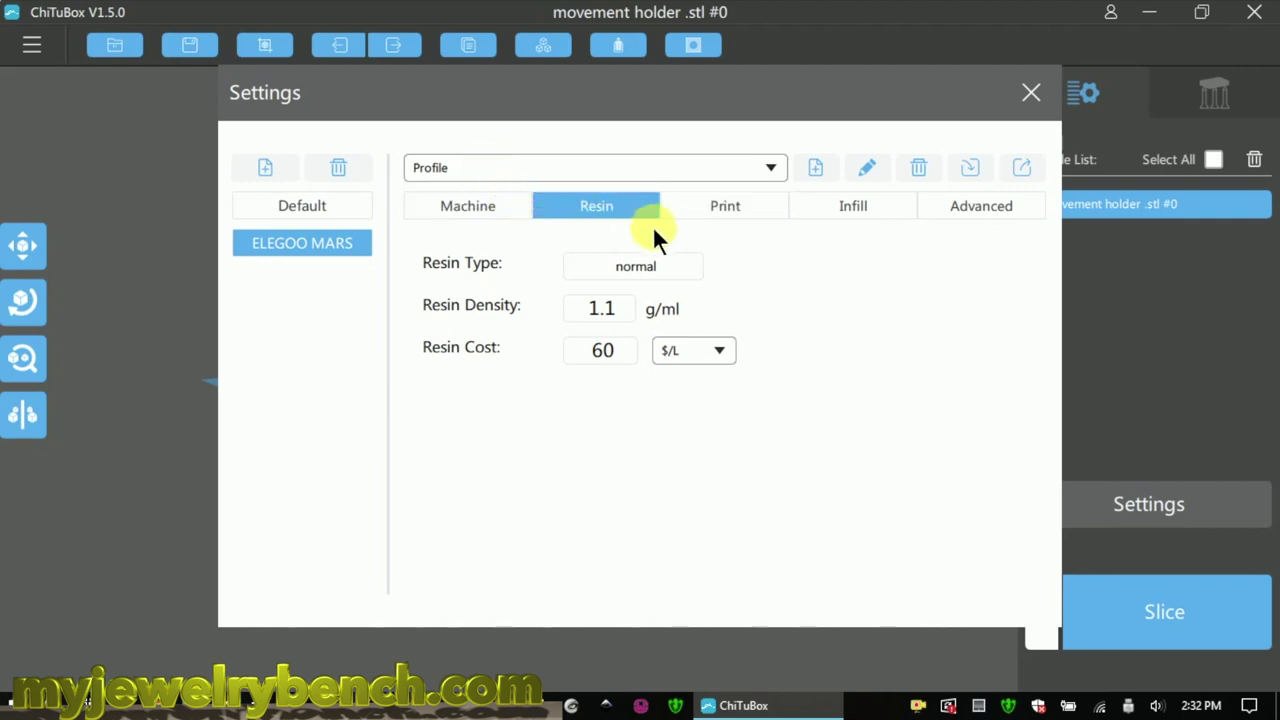
click(730, 208)
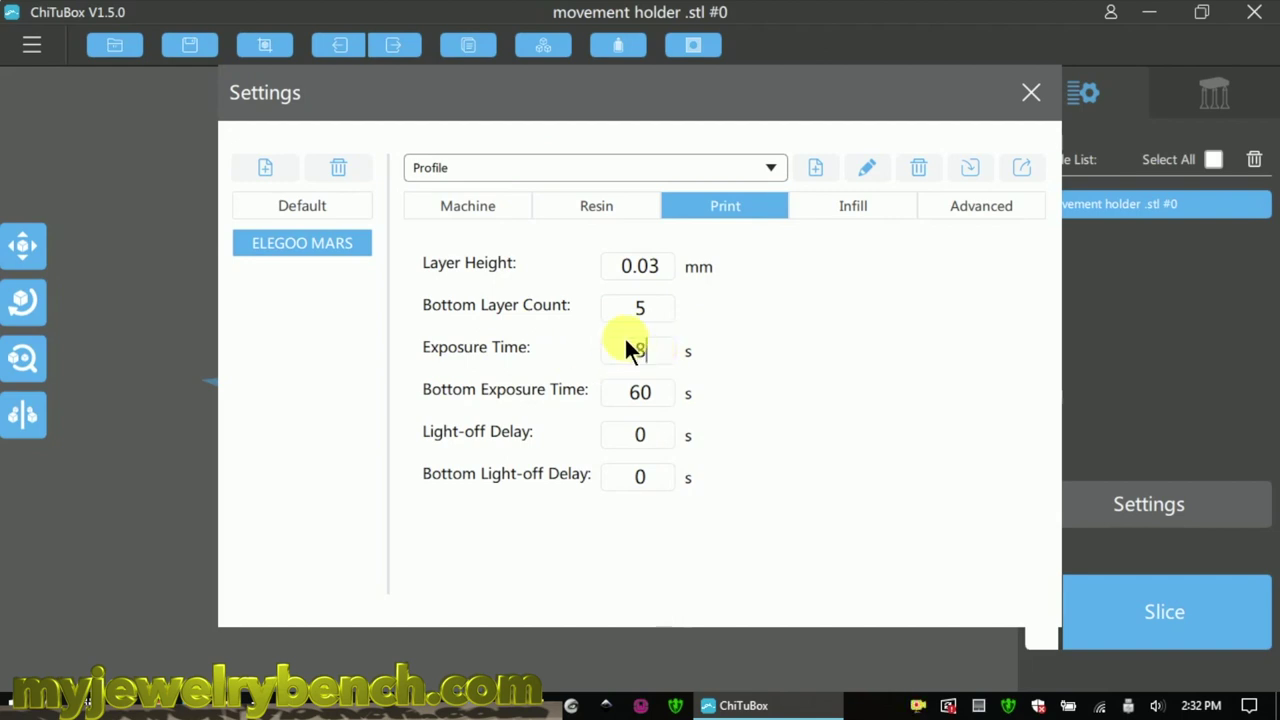
double_click(647, 390)
text(42)
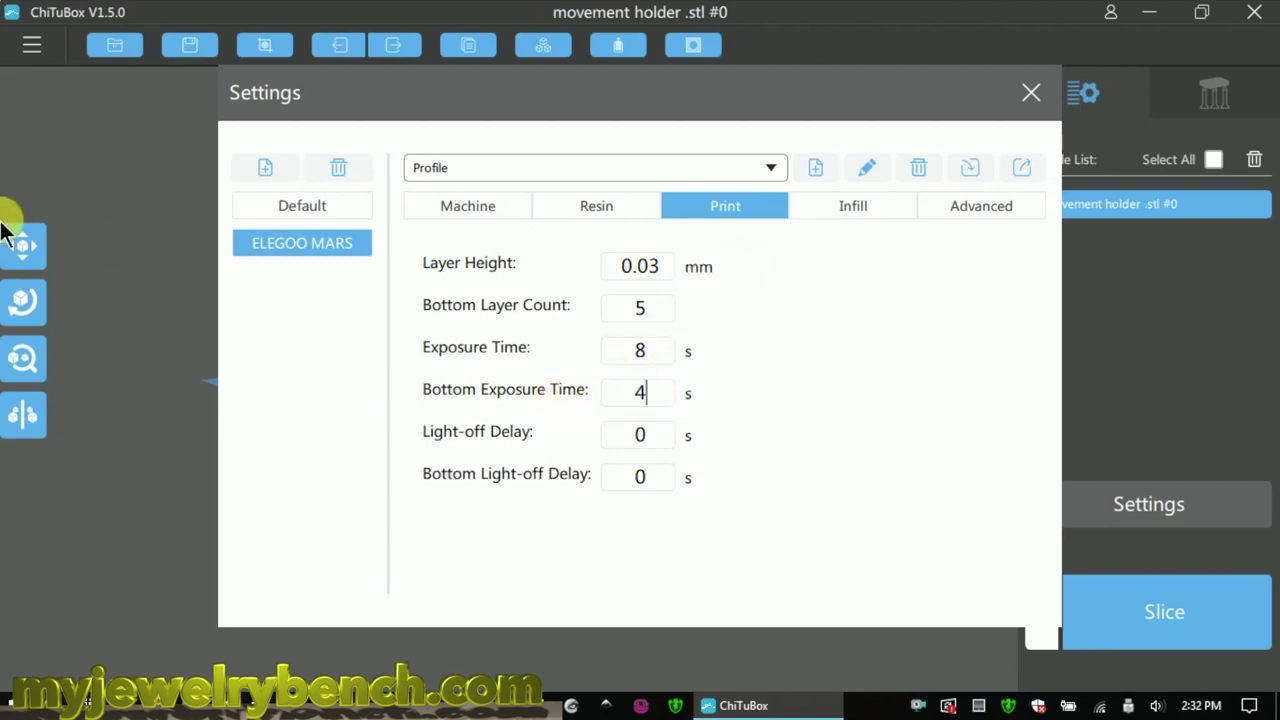
Set the infill structure to None, check the anti-aliasing options, and close the settings
click(854, 215)
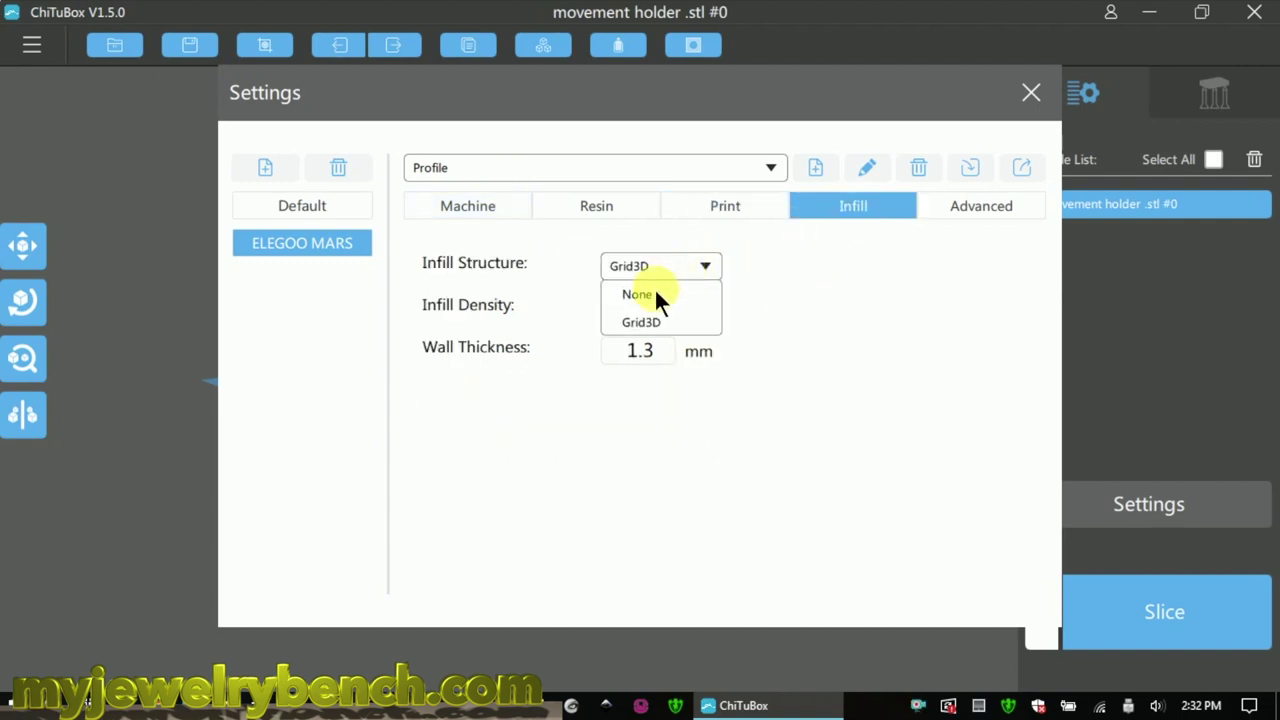
click(640, 295)
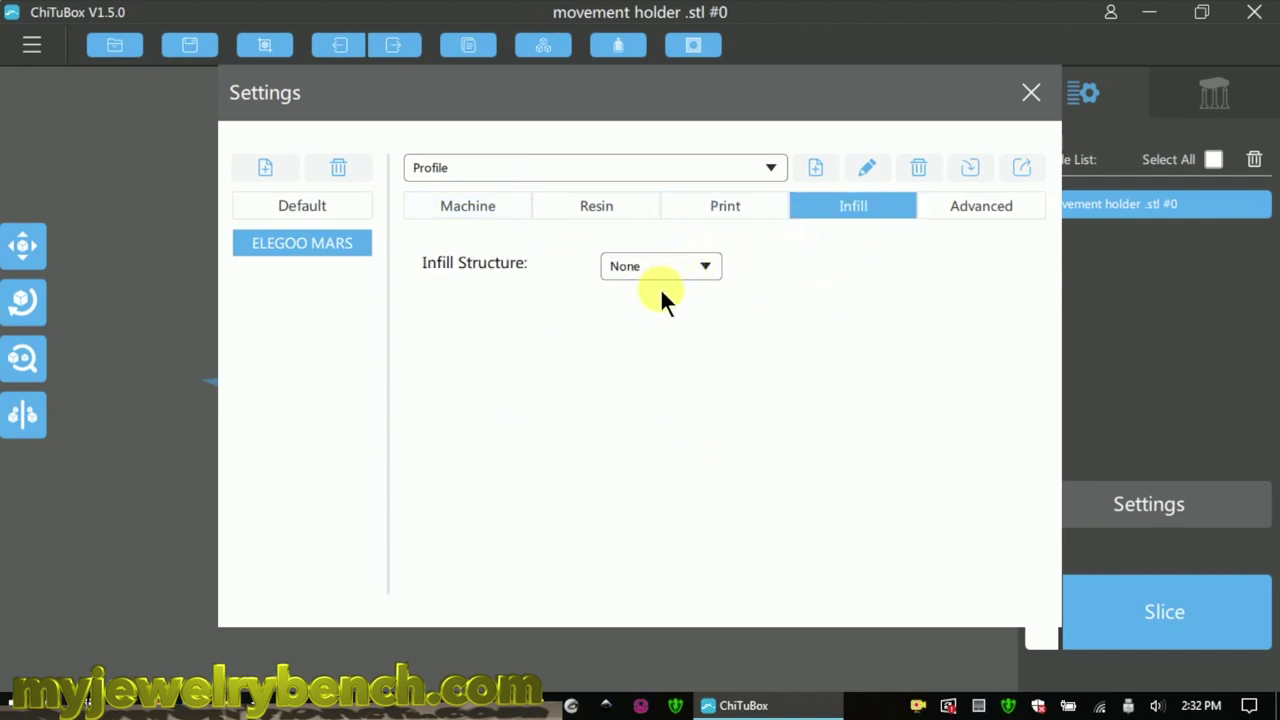
click(972, 204)
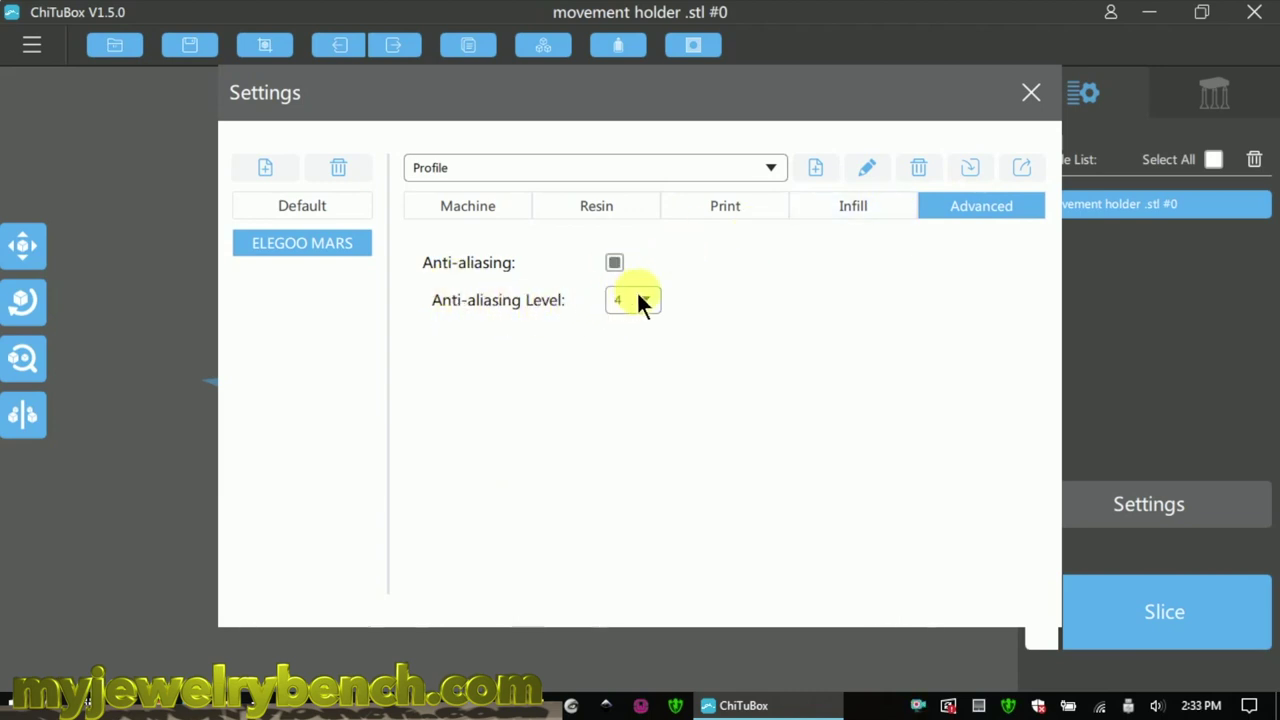
click(1026, 86)
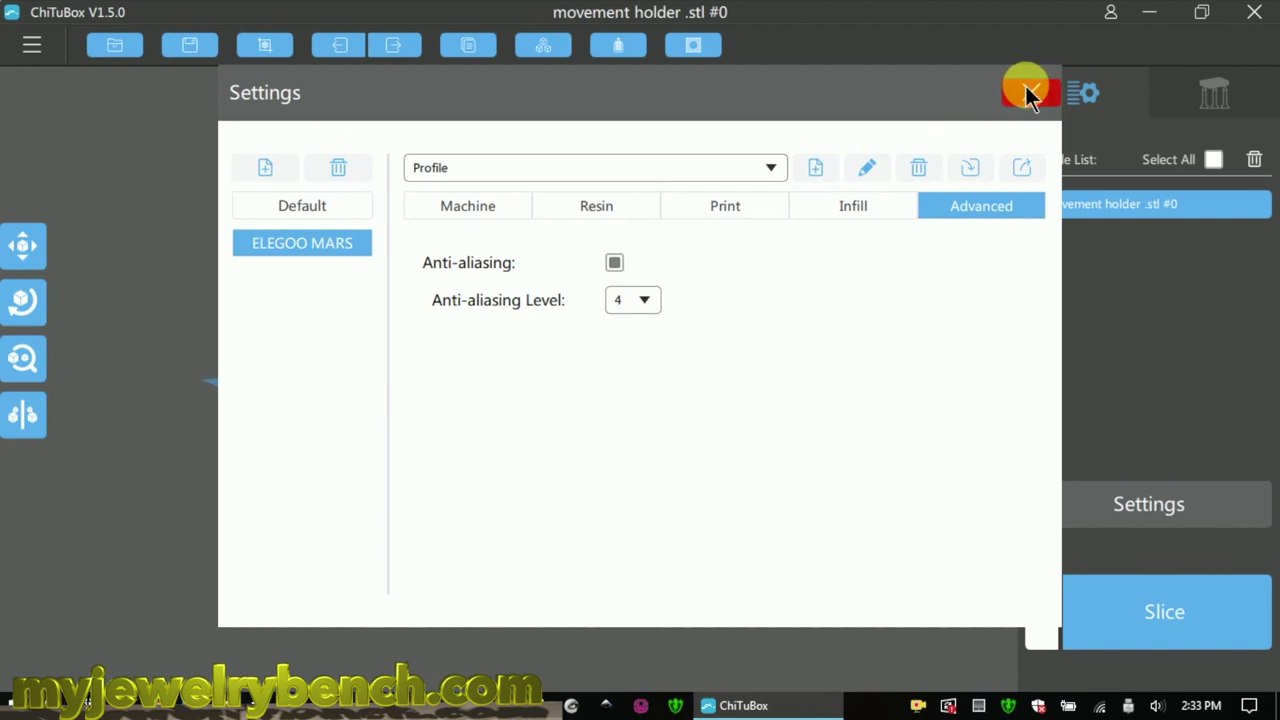
Slice the movement holder ring and scrub through its layer preview
click(1125, 607)
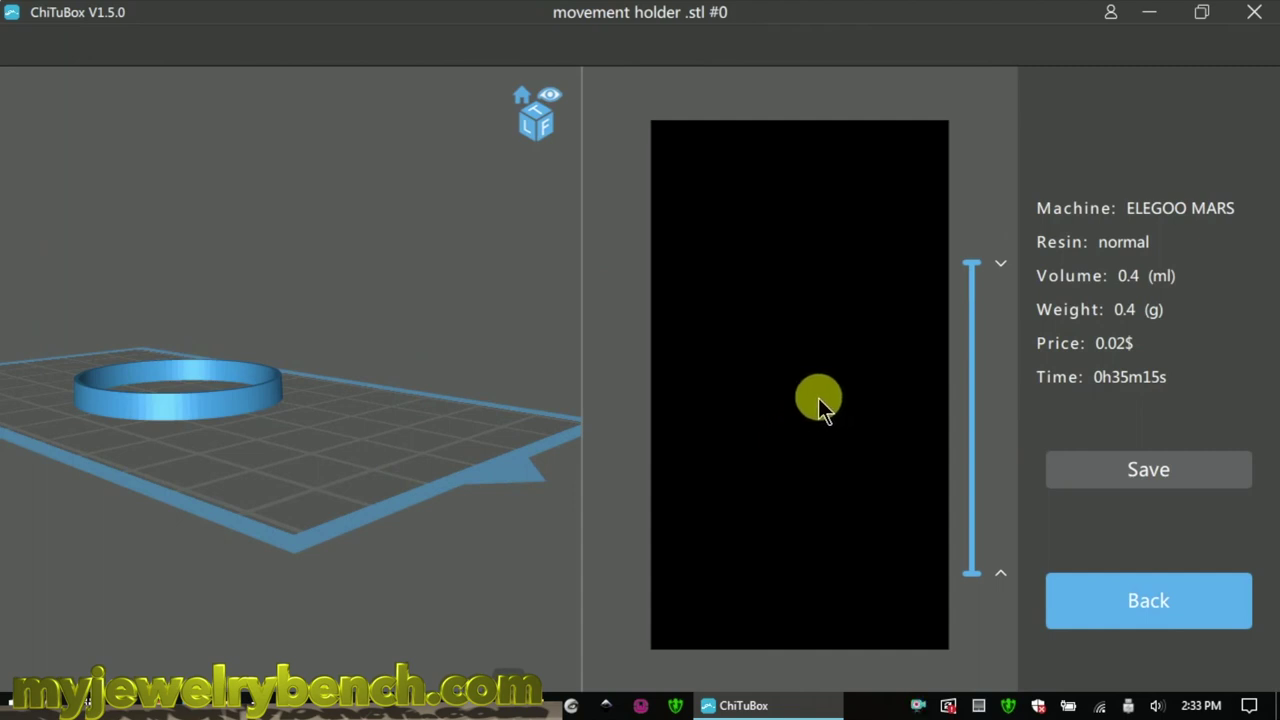
drag(968, 265, 964, 450)
drag(975, 340, 972, 231)
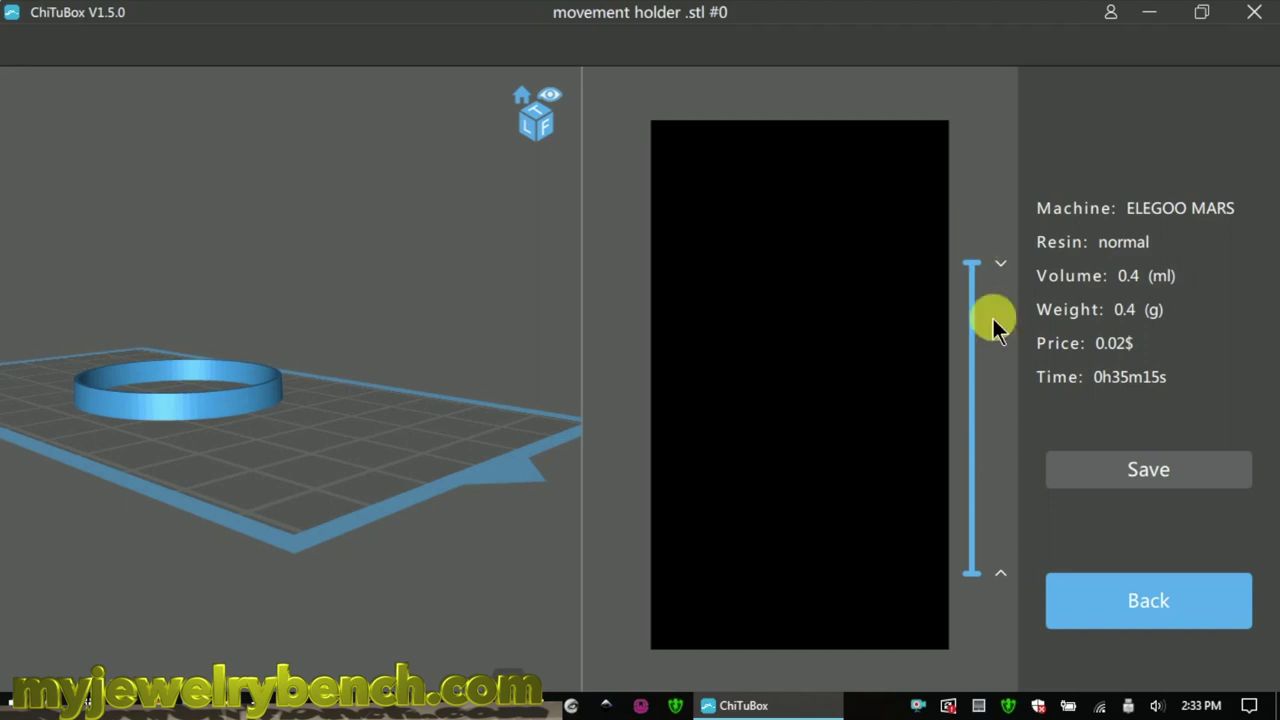